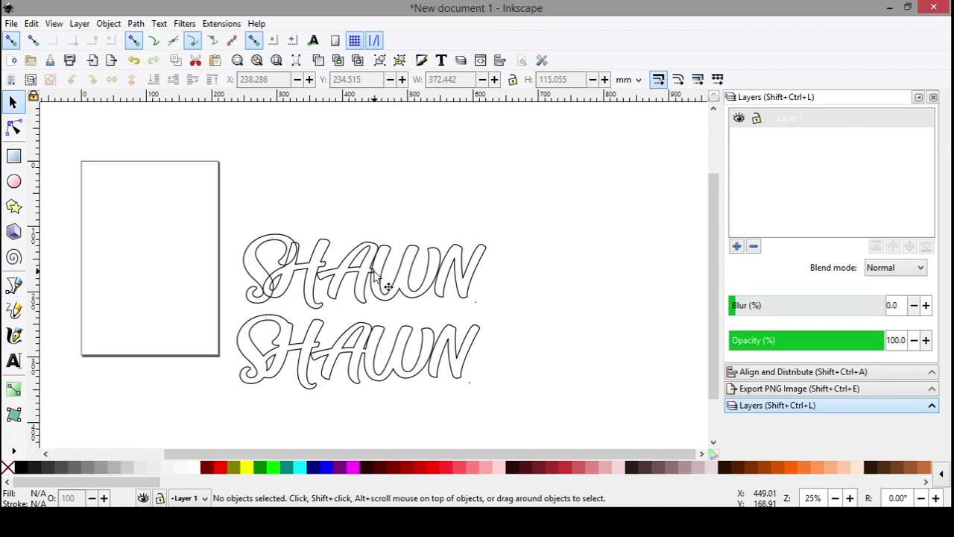
- Select the upper SHAWN, fill it solid black and remove its stroke
ctrl+scroll(376, 276, up, 4)
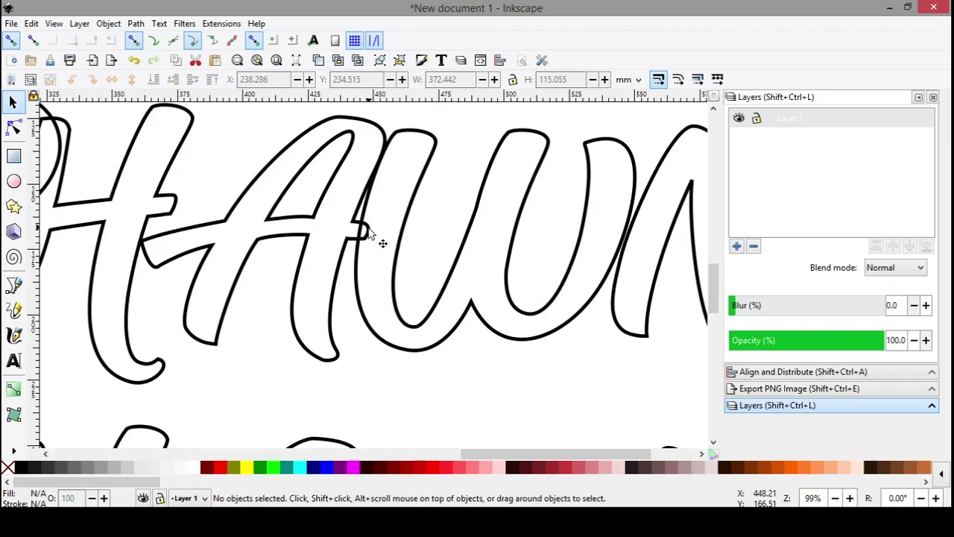
drag(249, 258, 569, 296)
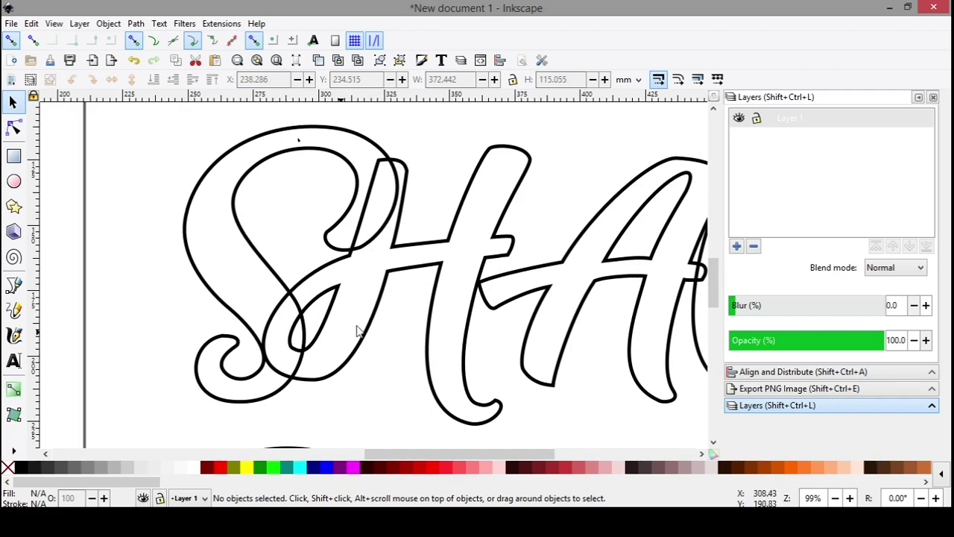
ctrl+scroll(306, 366, down, 3)
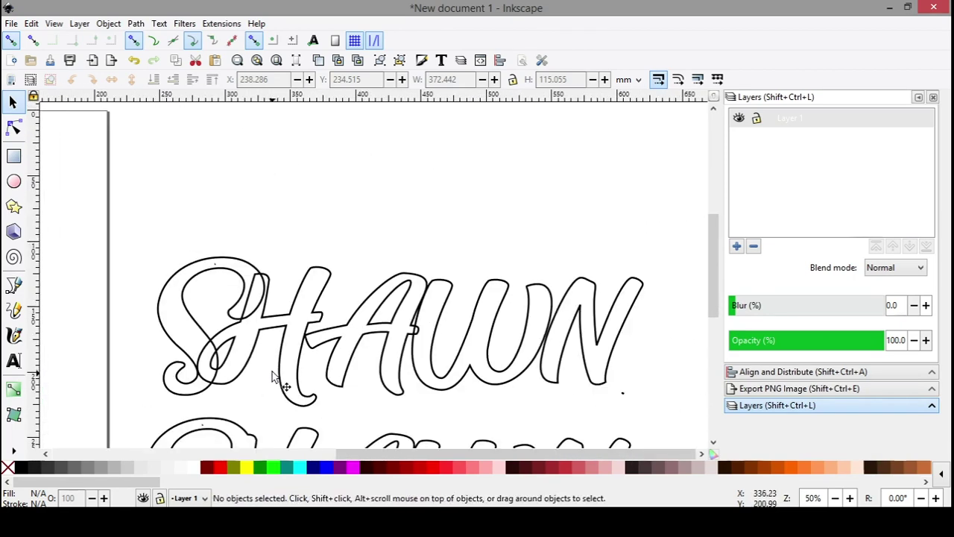
scroll(270, 356, down, 2)
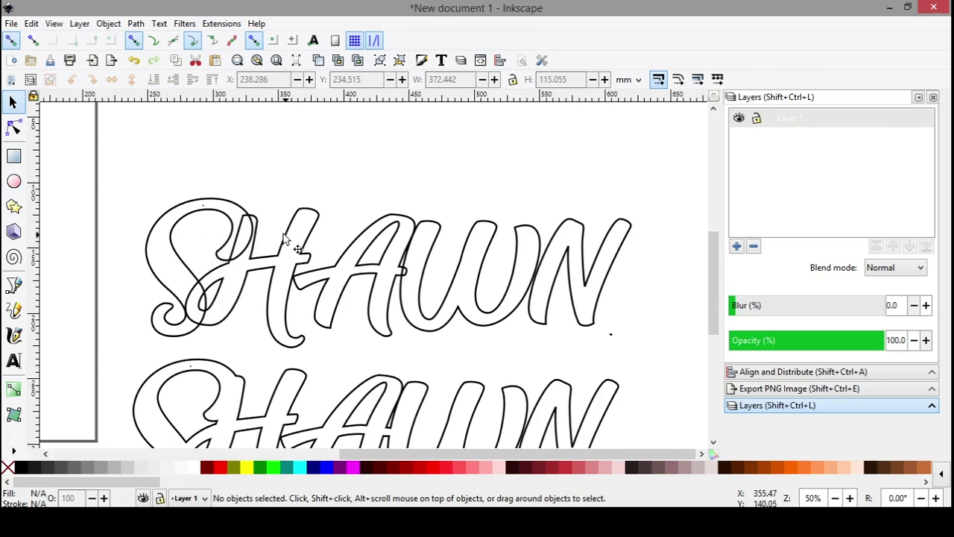
scroll(300, 318, down, 1)
scroll(305, 291, down, 3)
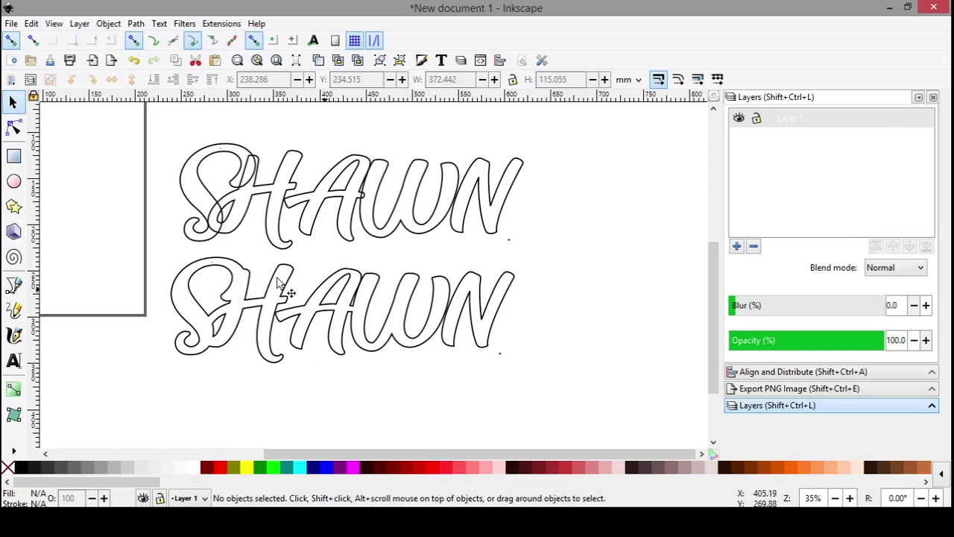
click(308, 192)
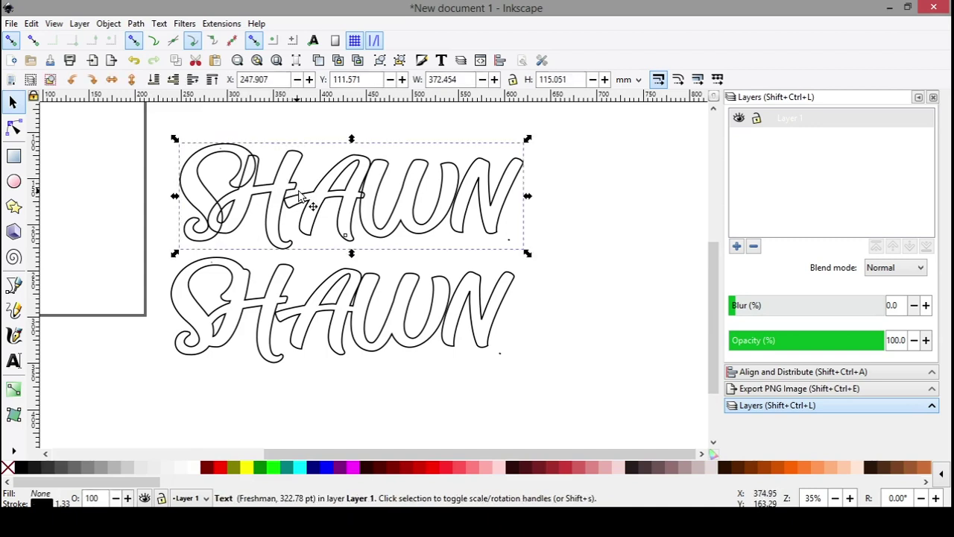
scroll(368, 240, up, 2)
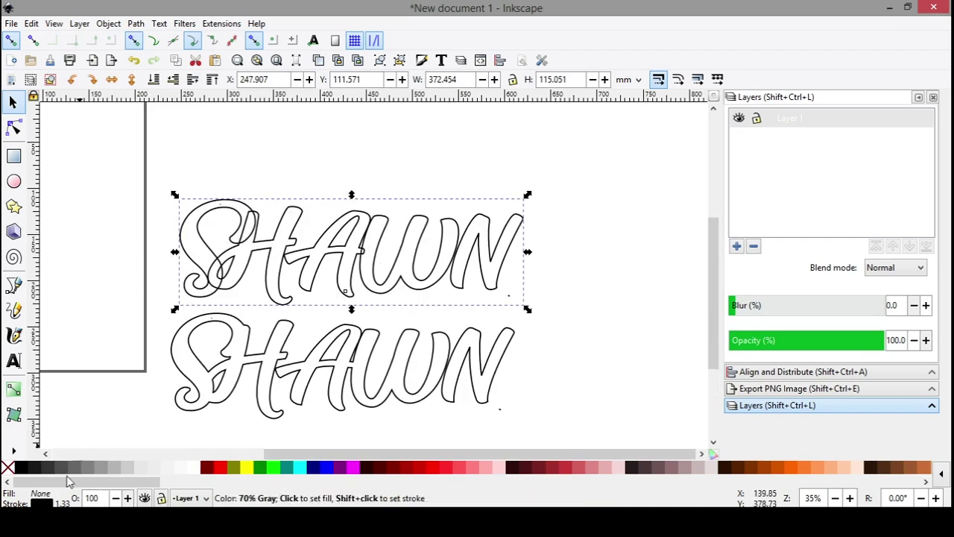
right_click(18, 467)
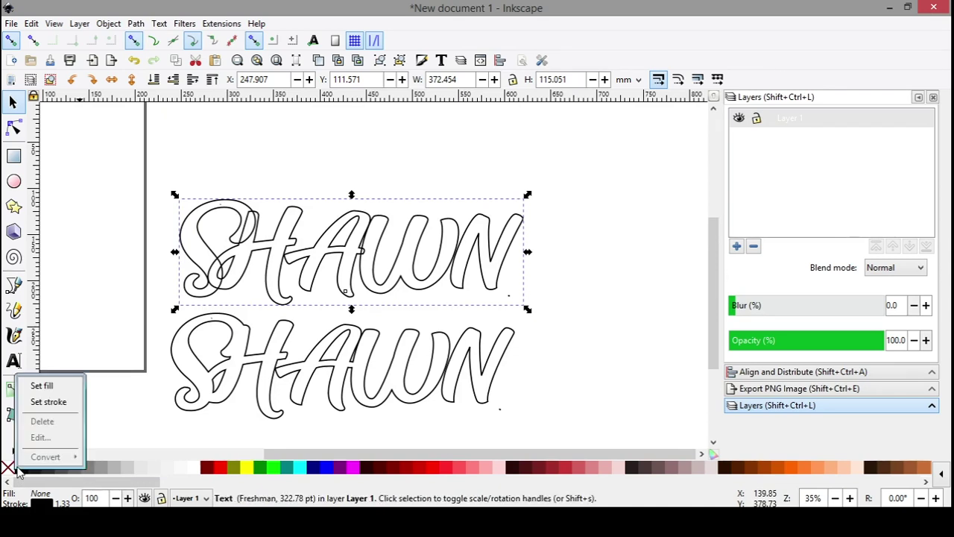
click(45, 387)
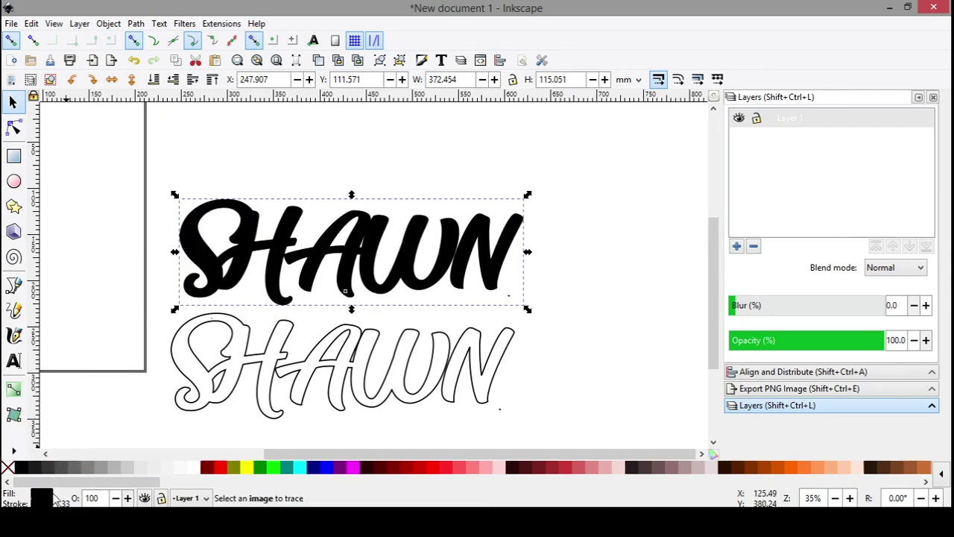
right_click(7, 469)
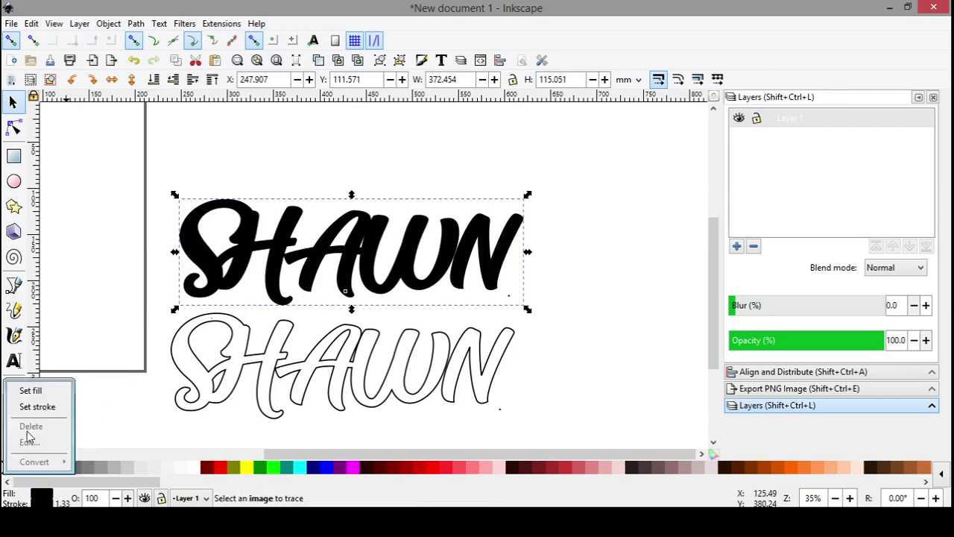
click(30, 407)
- Reselect the upper SHAWN and switch it to a black stroke with no fill
click(166, 236)
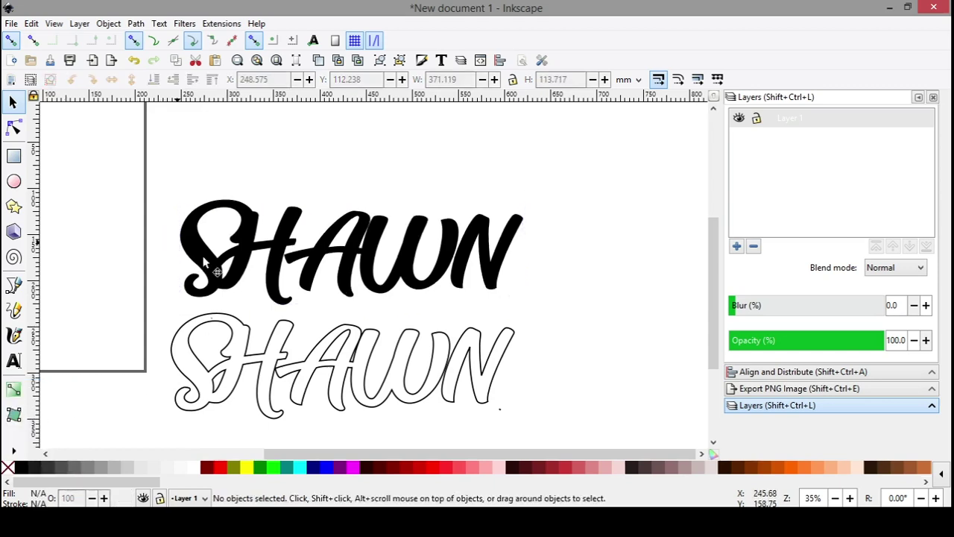
click(283, 250)
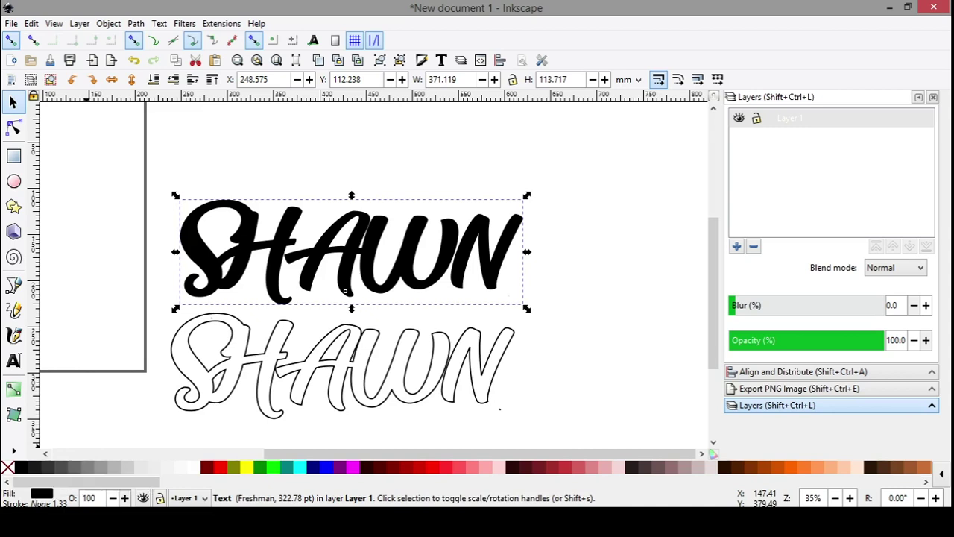
right_click(42, 503)
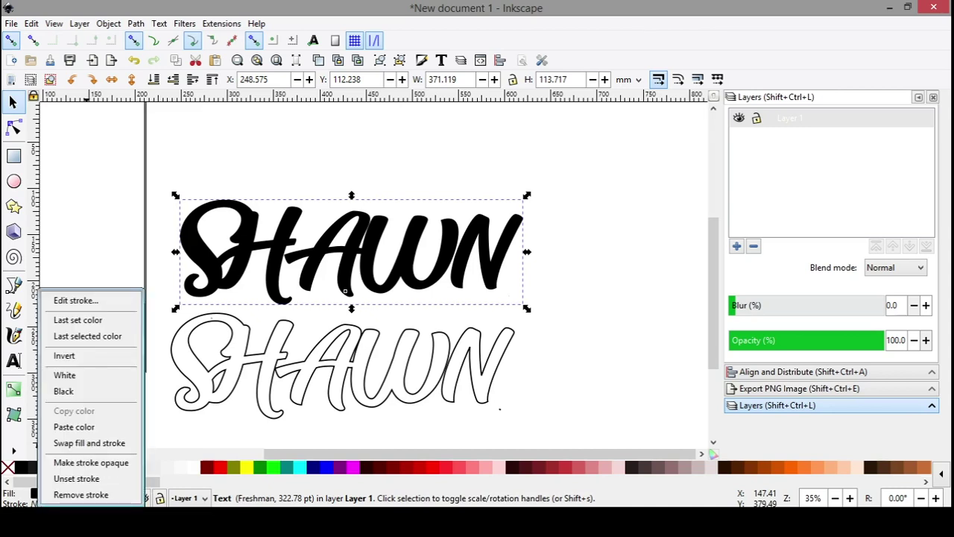
click(64, 391)
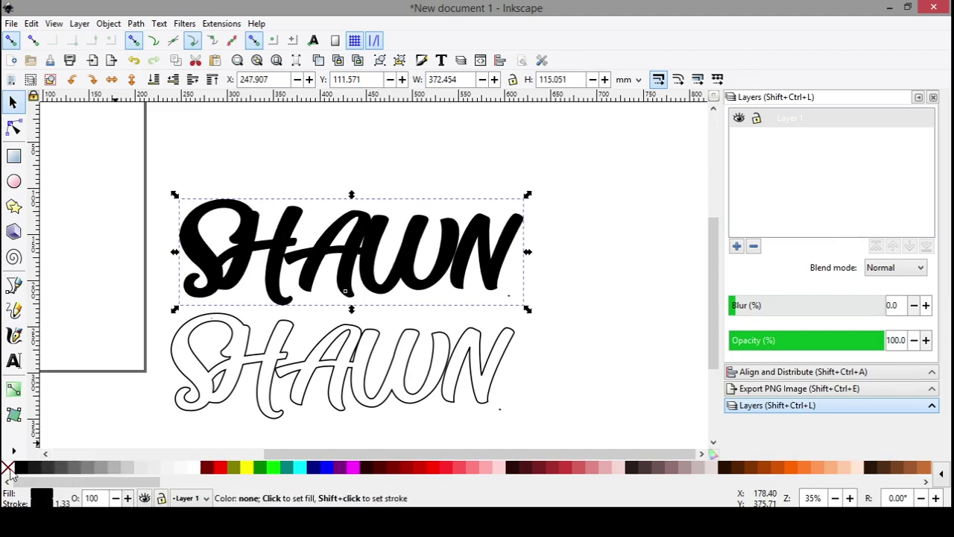
right_click(6, 472)
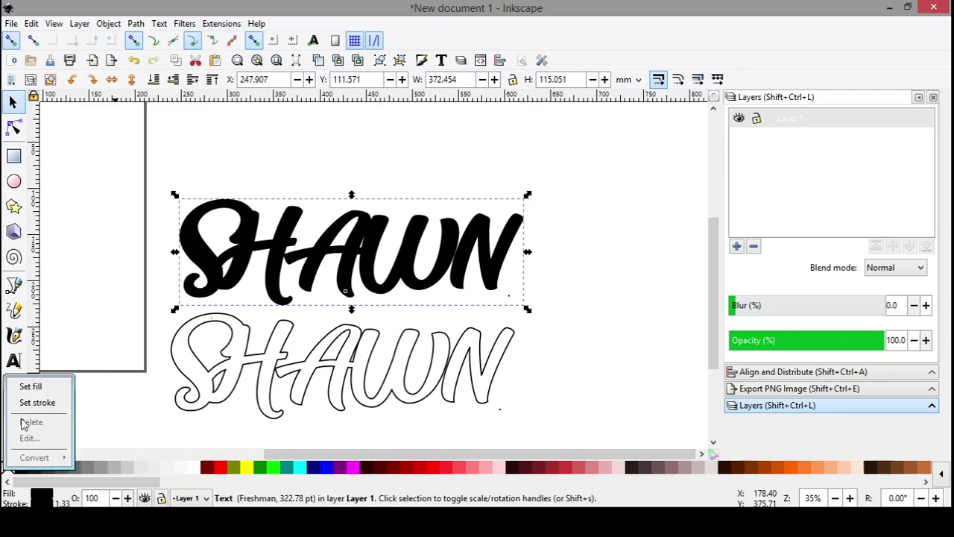
click(38, 388)
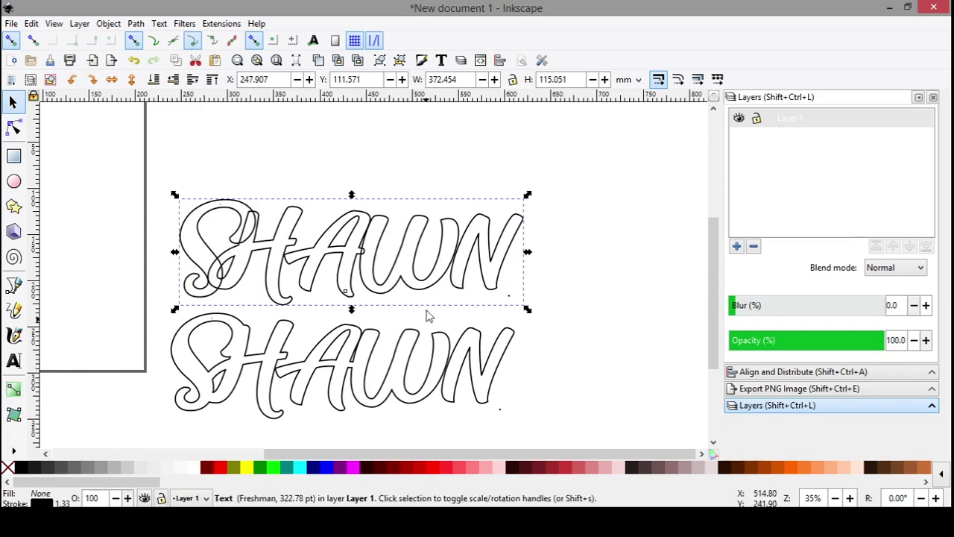
- Select all letters of the upper SHAWN with the Text tool
click(136, 24)
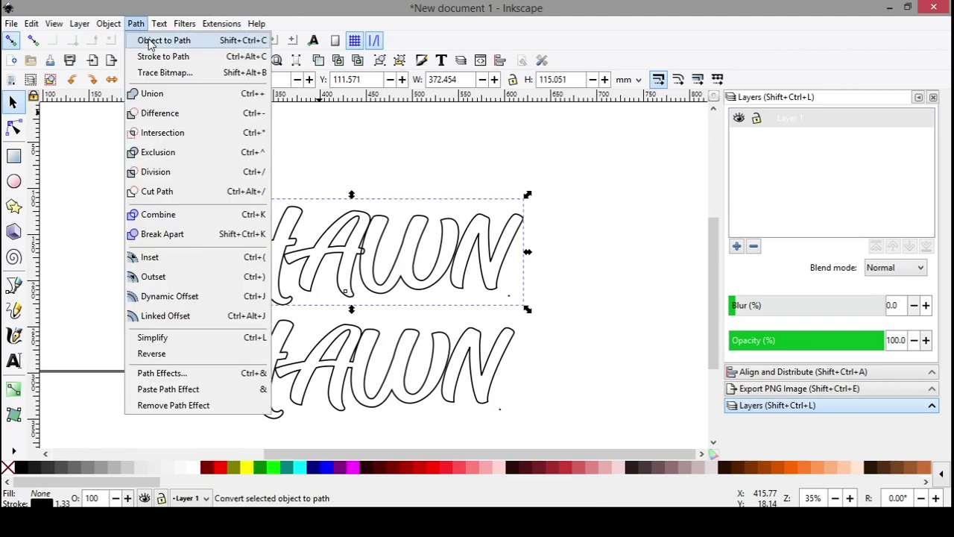
click(336, 250)
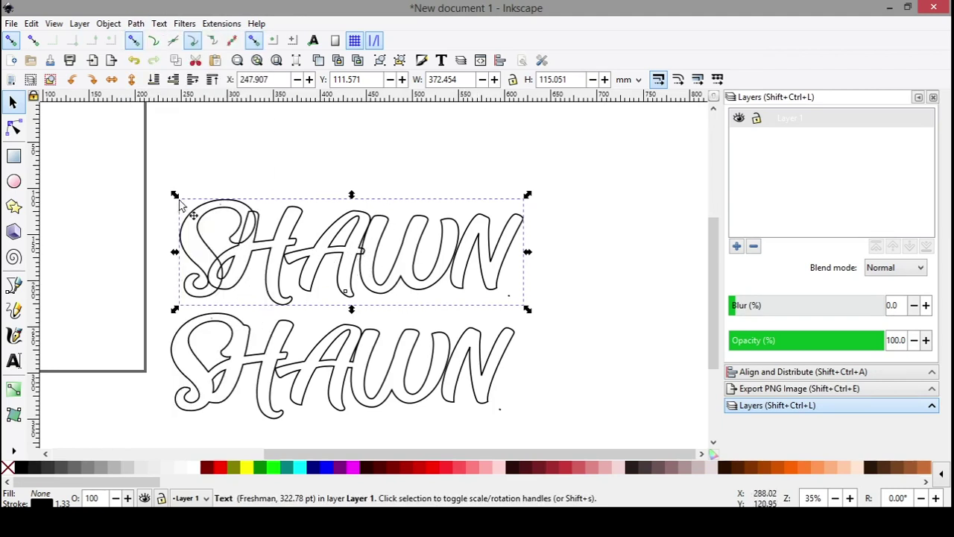
click(14, 361)
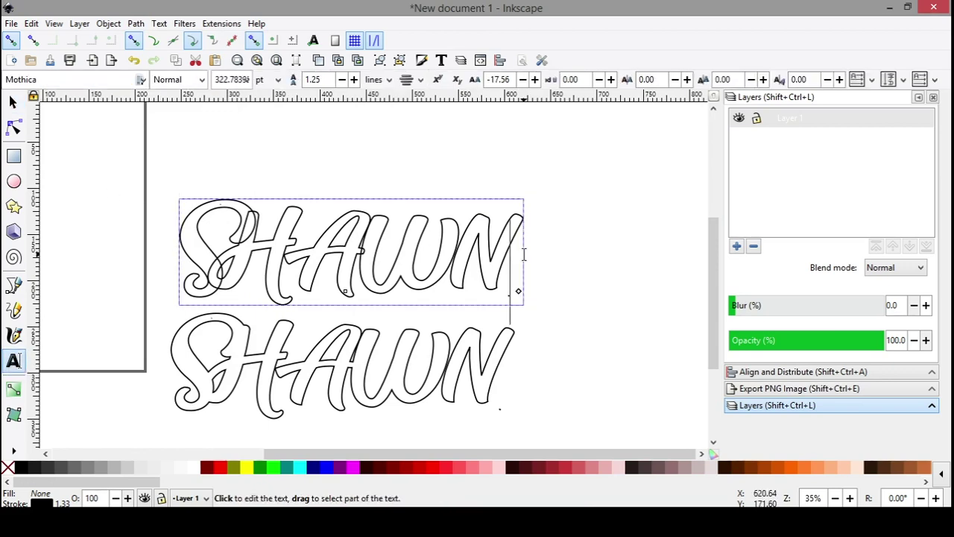
drag(524, 253, 153, 264)
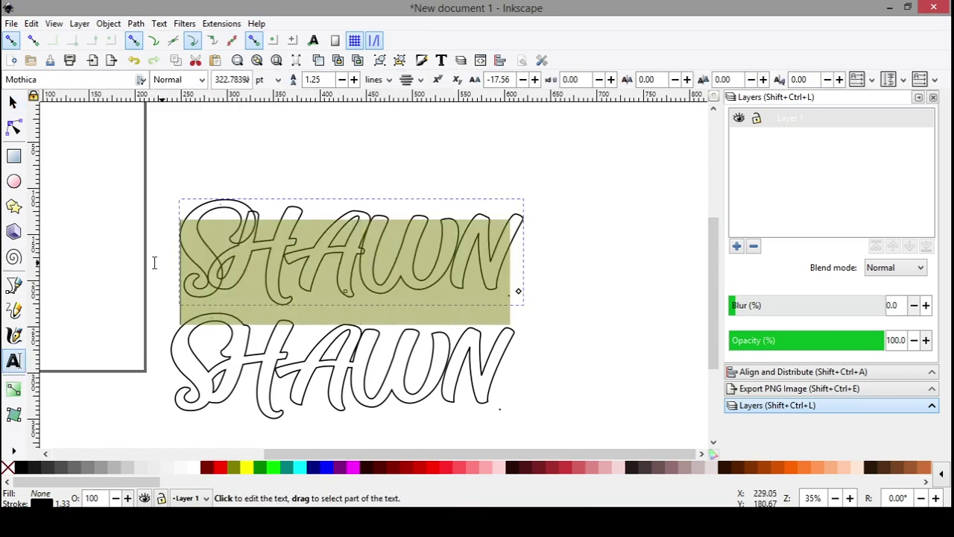
scroll(498, 81, down, 1)
- Raise the letter spacing step by step until it reads -7.69
click(534, 84)
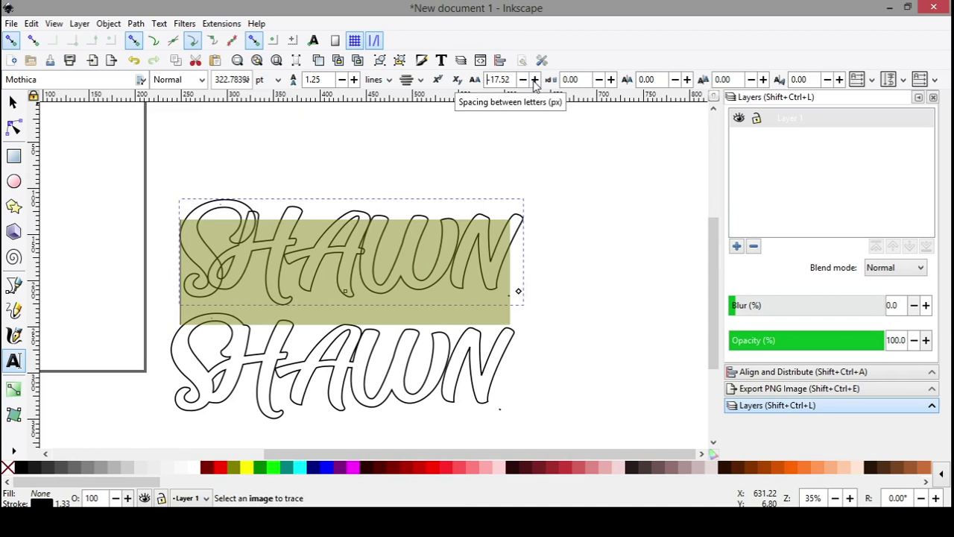
click(534, 80)
click(533, 80)
click(534, 80)
click(533, 80)
click(534, 80)
click(534, 80)
click(535, 80)
click(535, 80)
click(534, 80)
click(535, 79)
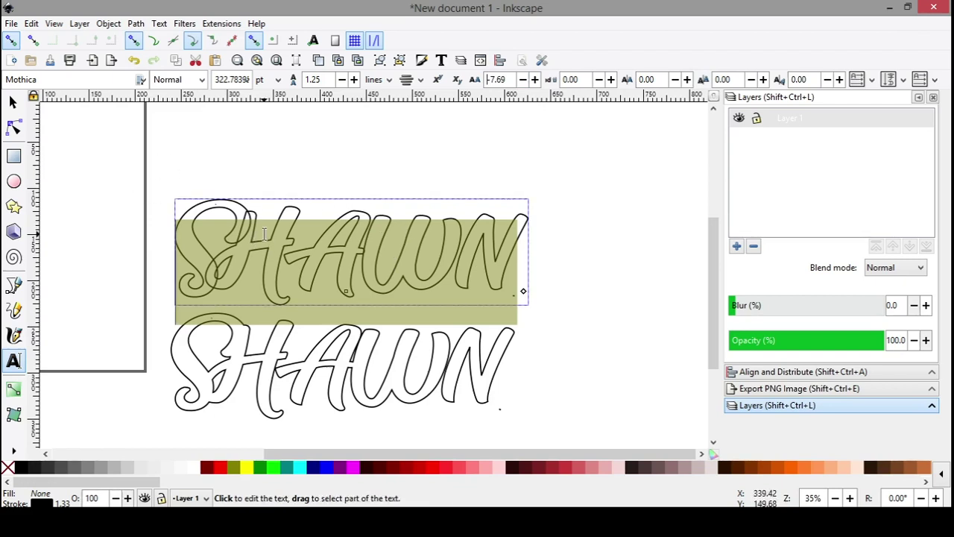
click(13, 102)
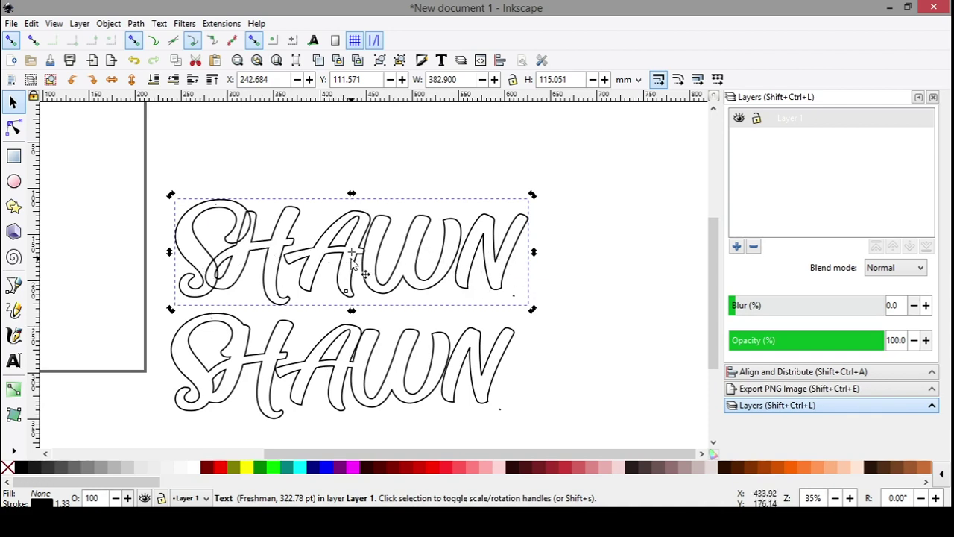
- Duplicate the widened SHAWN with Ctrl+D and drag the copy straight up above the original
key(ctrl)
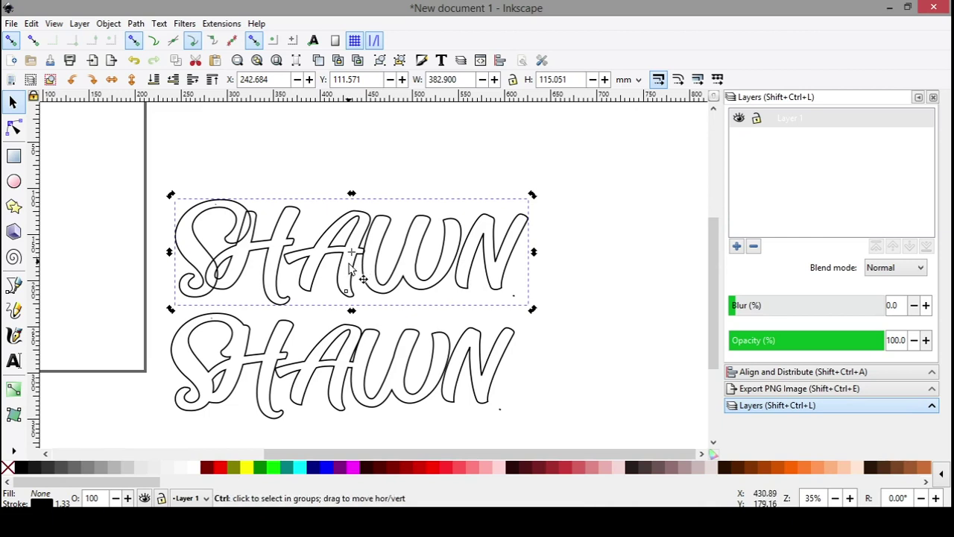
scroll(361, 265, up, 4)
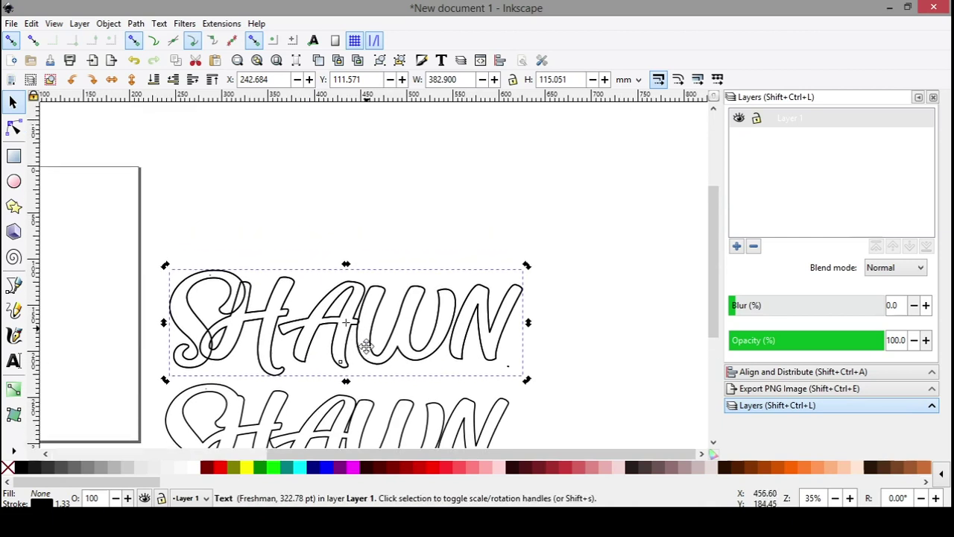
drag(362, 344, 366, 235)
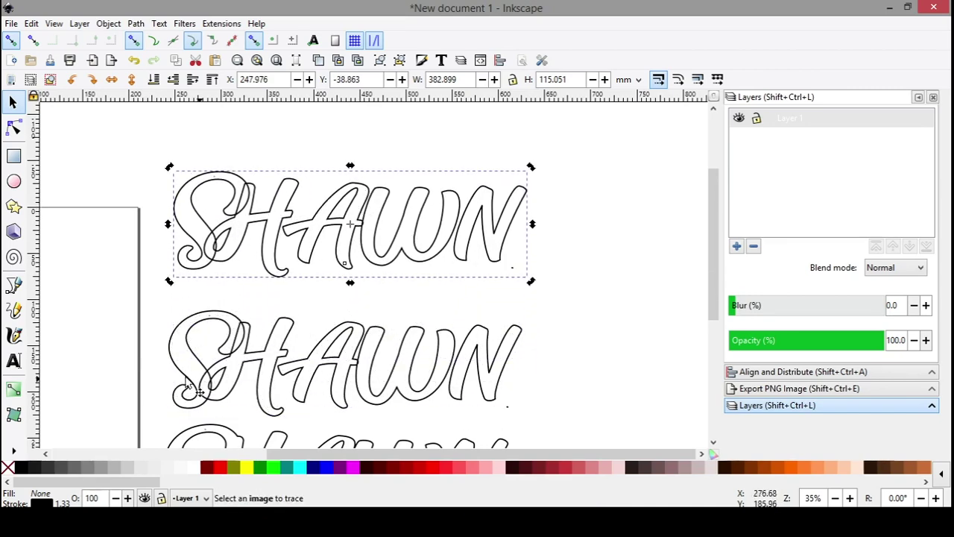
scroll(220, 289, up, 3)
scroll(223, 369, up, 1)
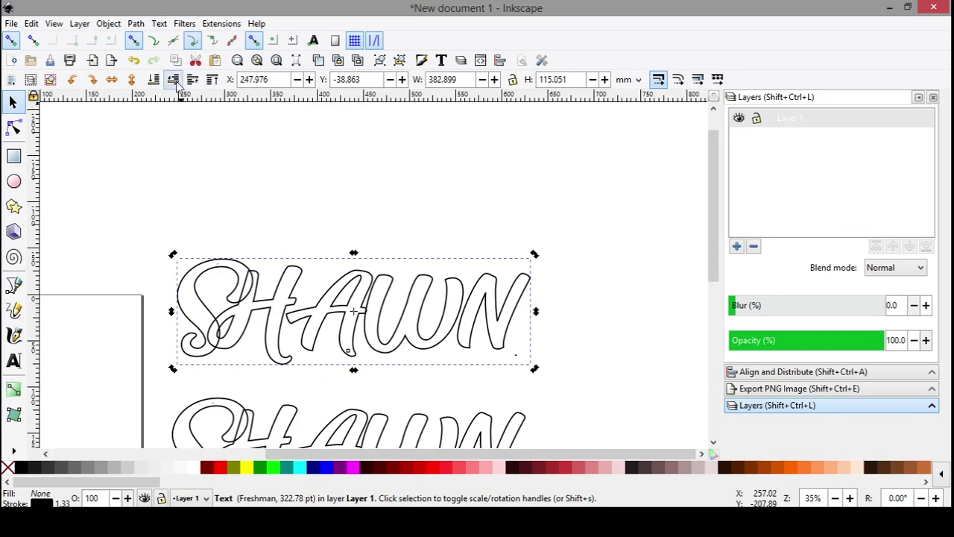
- Convert the upper SHAWN text to paths and ungroup it into five letter paths
click(135, 23)
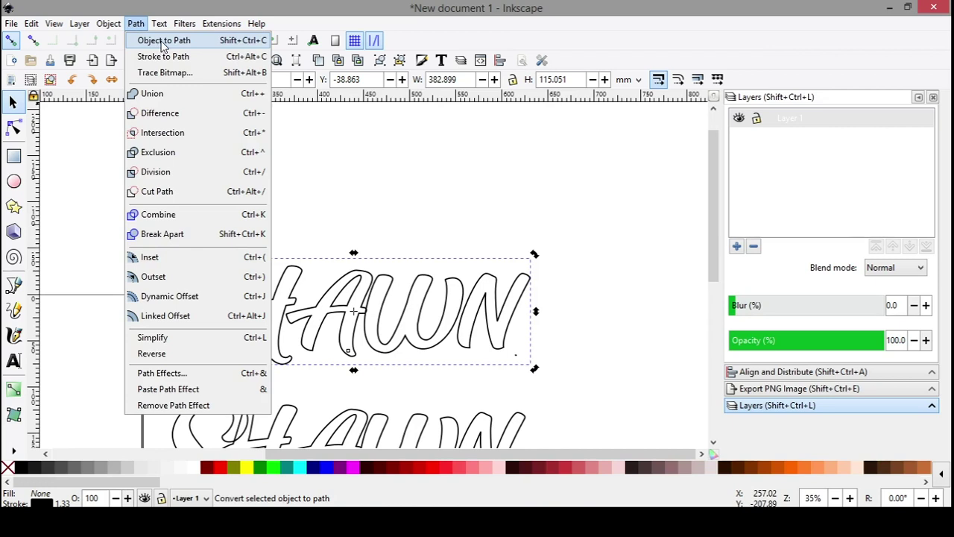
click(163, 42)
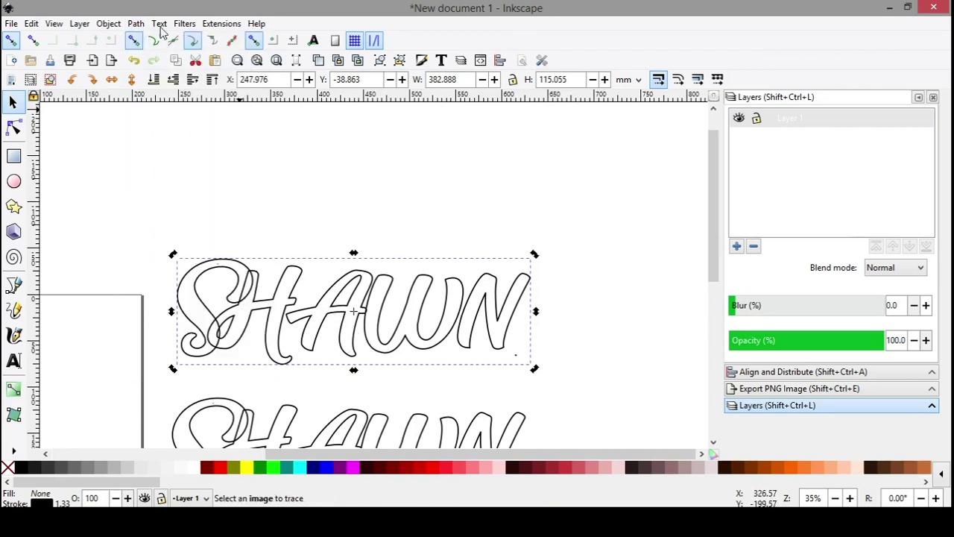
click(135, 24)
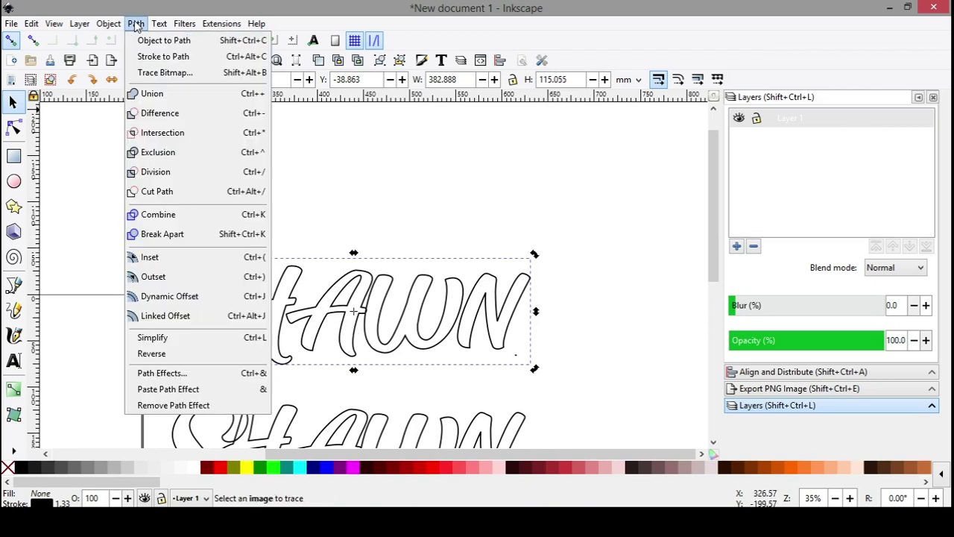
click(378, 301)
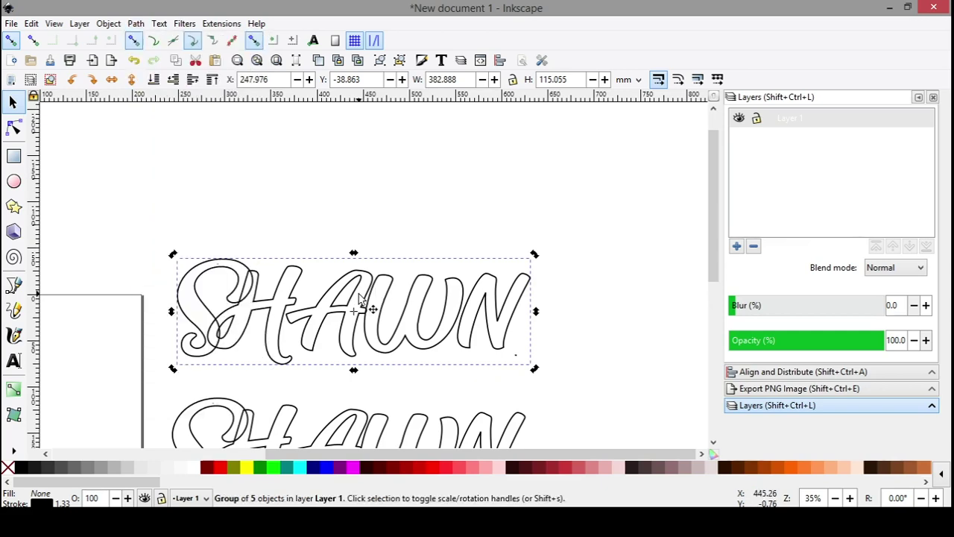
right_click(361, 298)
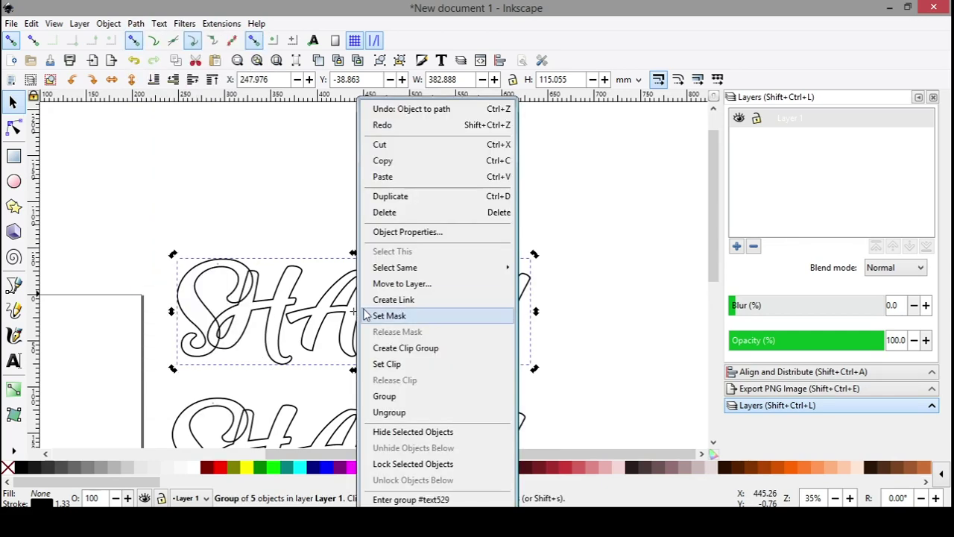
click(389, 412)
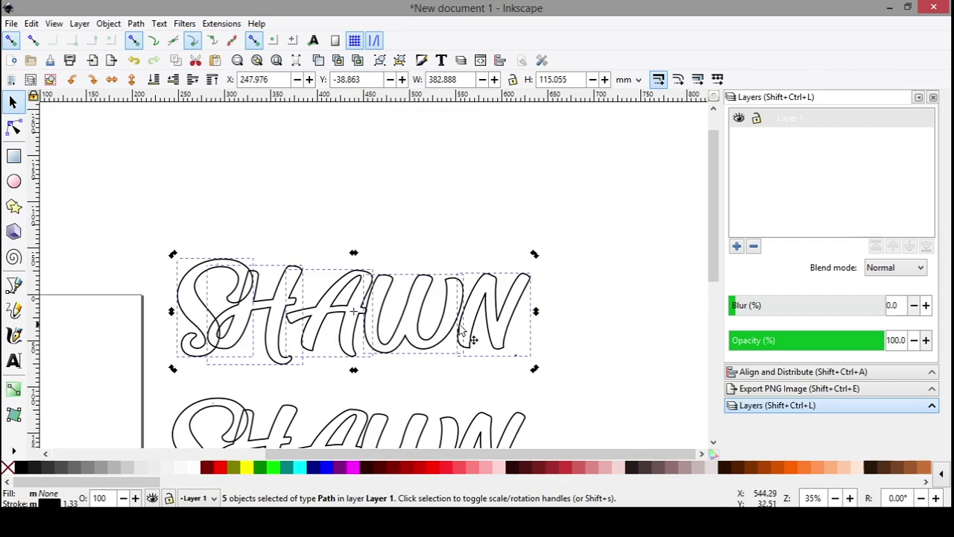
right_click(478, 302)
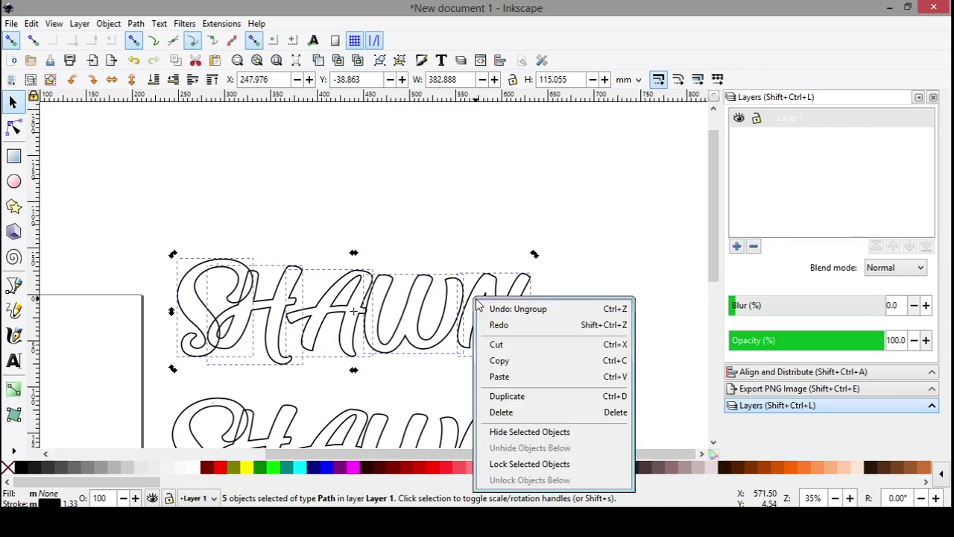
click(291, 232)
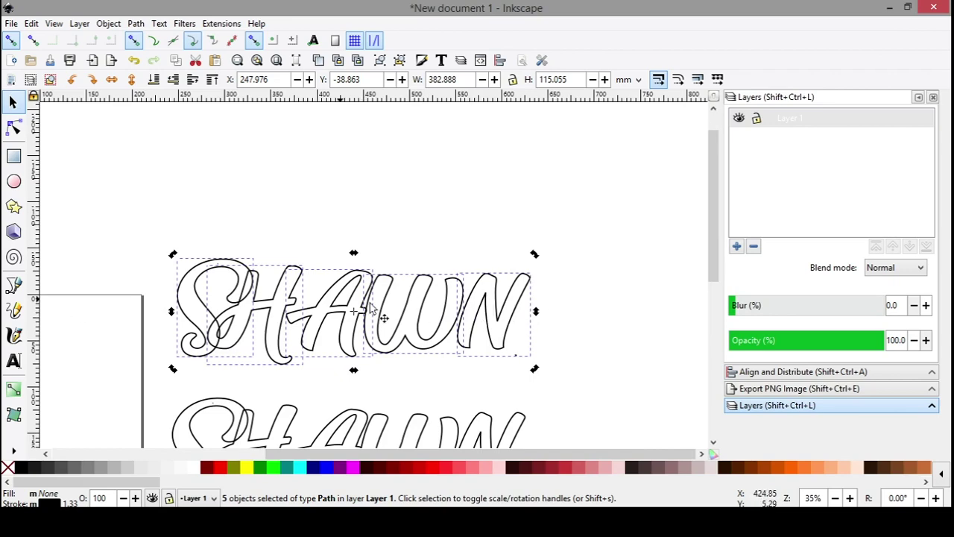
- Lift the N and the A above the other SHAWN letters
drag(491, 284, 504, 267)
click(501, 227)
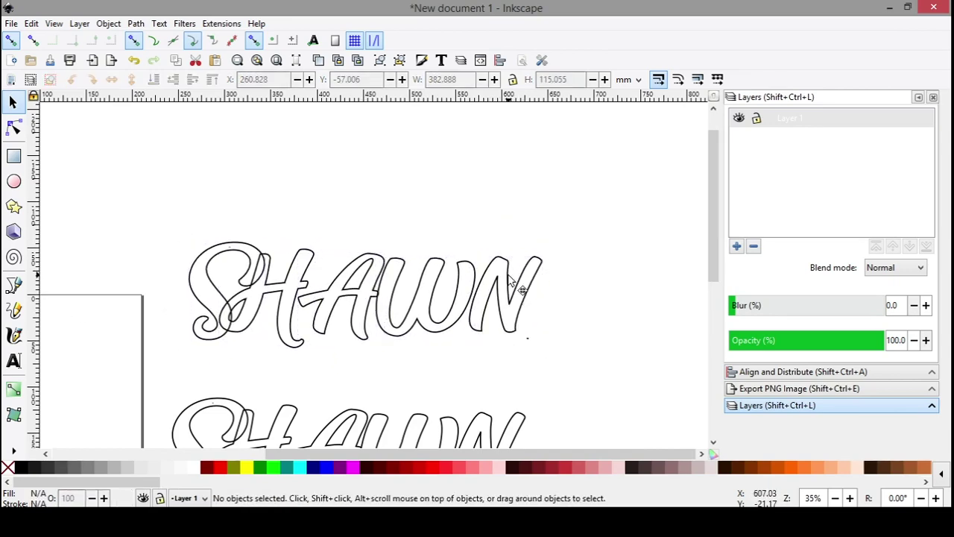
click(510, 280)
key(n)
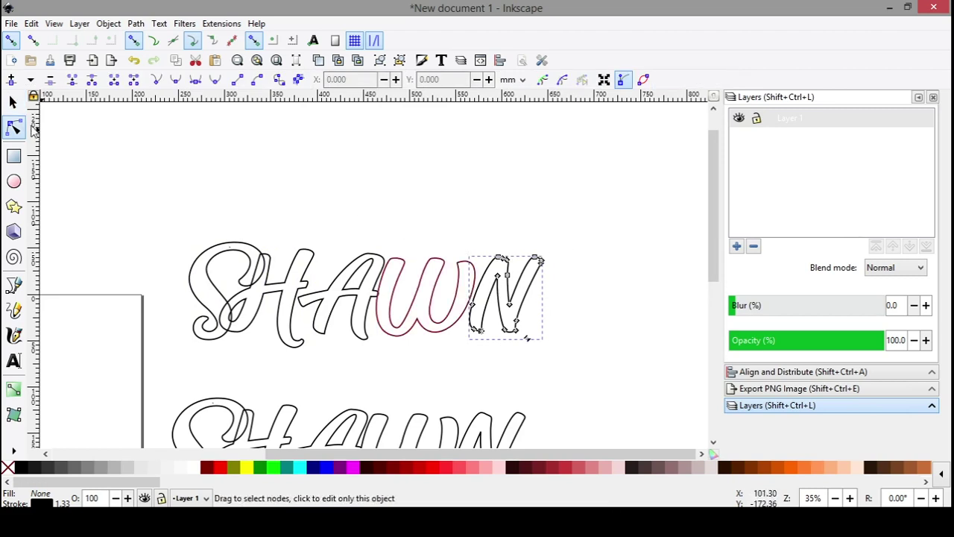
key(s)
drag(511, 280, 505, 237)
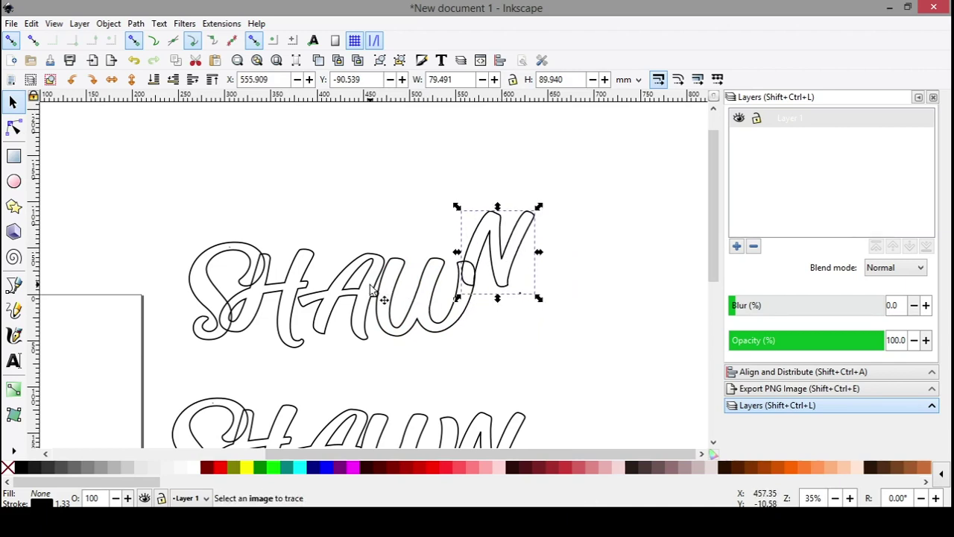
drag(371, 283, 391, 237)
- Move the H right and lower, shift the S up-right onto it, then select all five letters
click(301, 293)
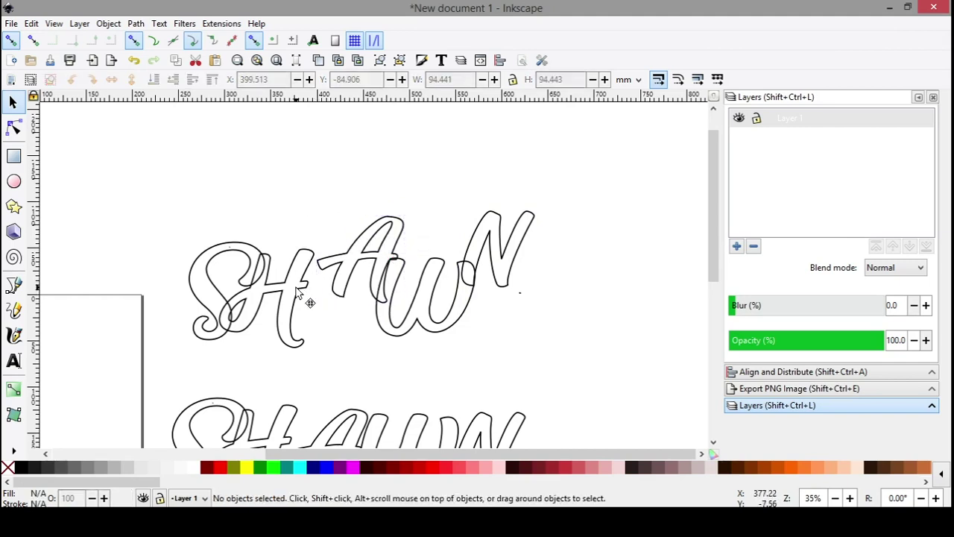
click(298, 293)
drag(298, 293, 311, 314)
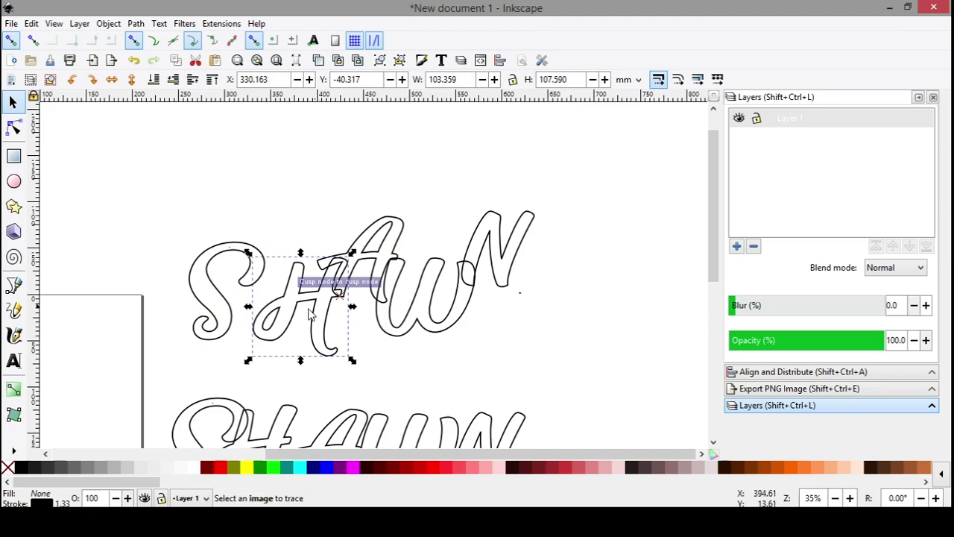
click(224, 315)
drag(231, 304, 272, 277)
click(529, 364)
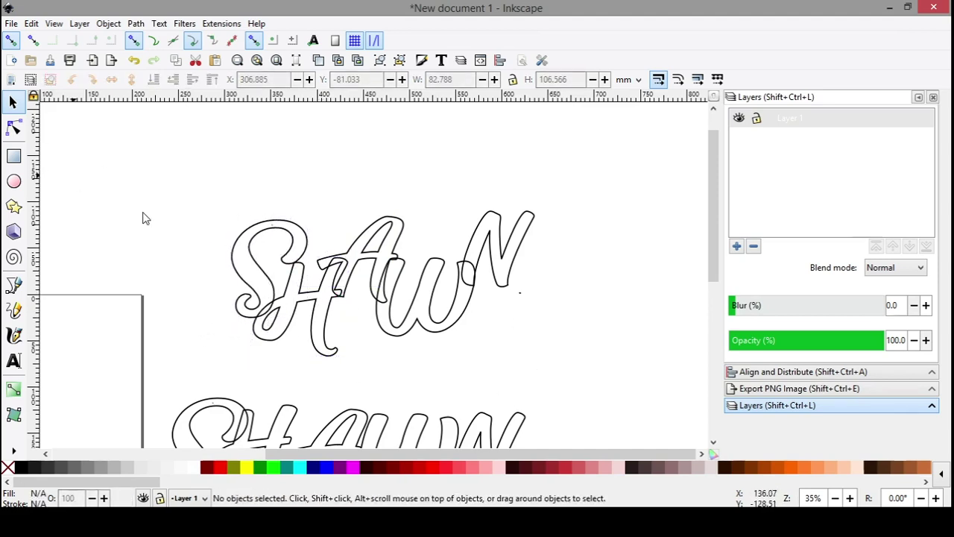
drag(151, 164, 606, 376)
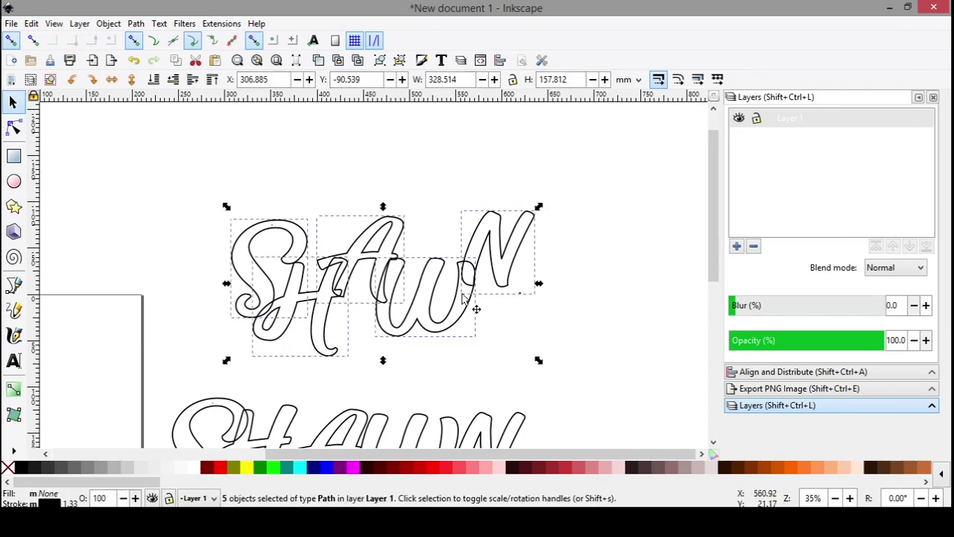
- Union the letters, then undo back to the straight five-letter row and reselect it
click(135, 24)
click(157, 97)
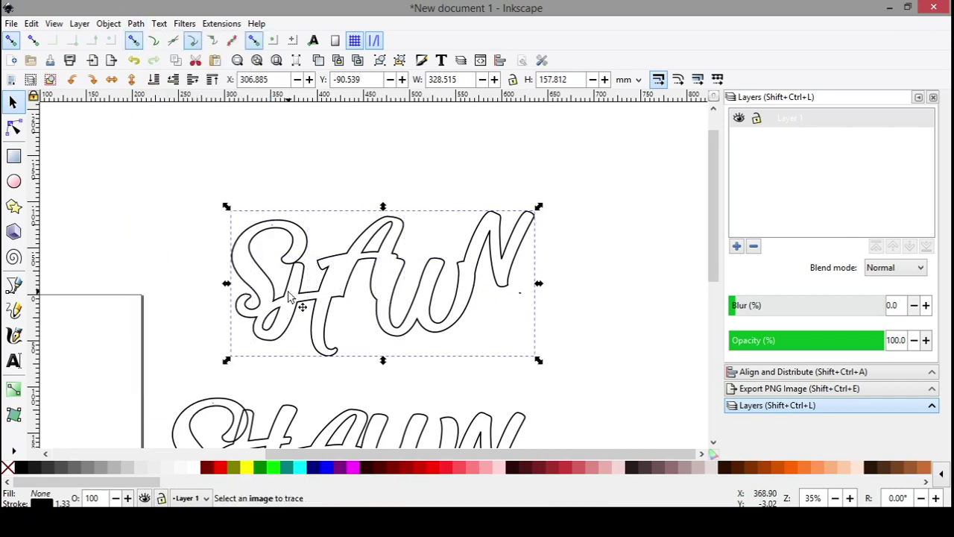
click(198, 278)
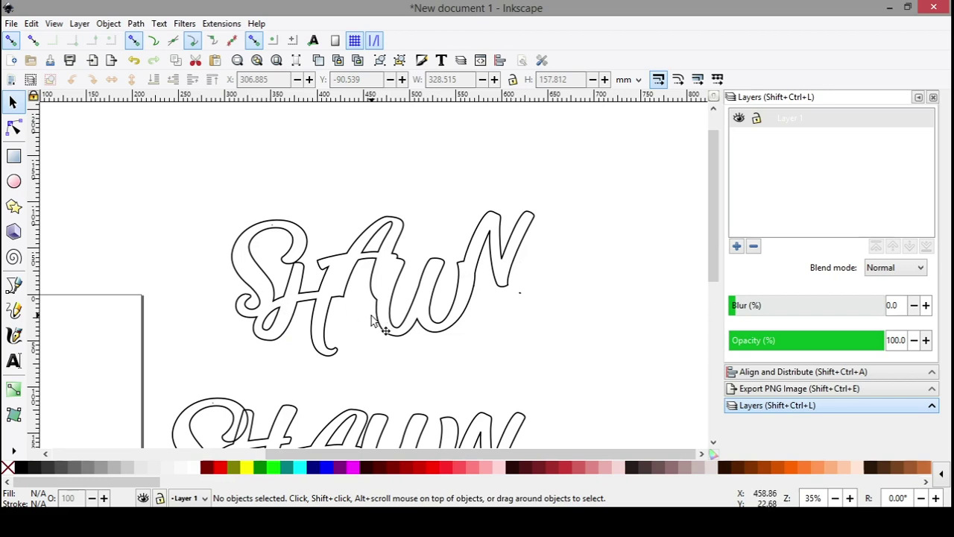
key(ctrl)
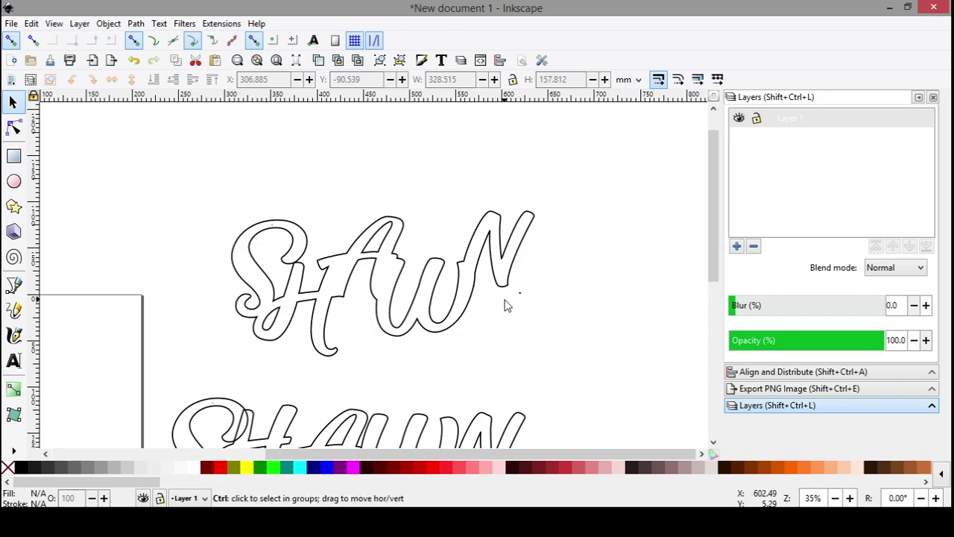
key(ctrl+z)
key(ctrl+z)
key(ctrl+z)
key(ctrl+z)
key(ctrl+z)
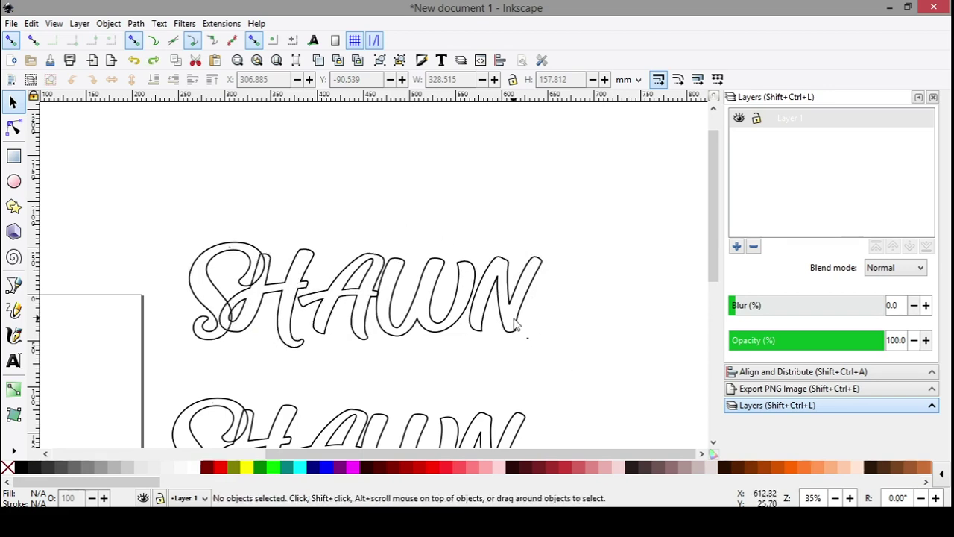
drag(167, 225, 583, 311)
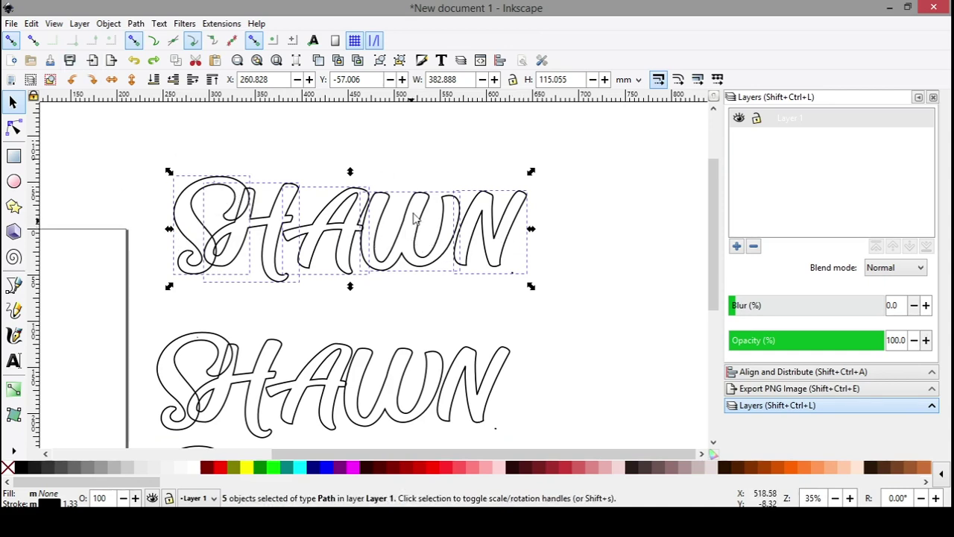
- Union the five selected SHAWN letter paths into one 108-node outline path
click(135, 24)
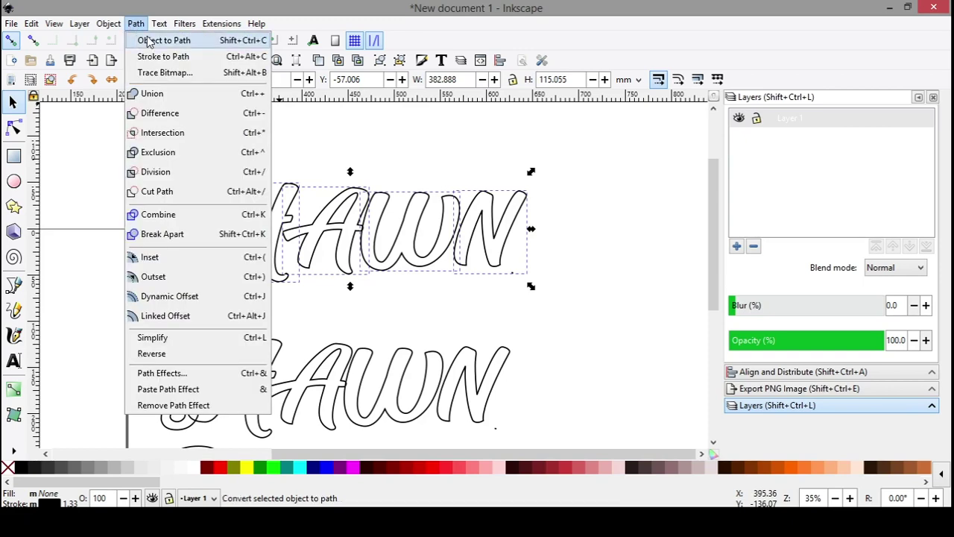
click(386, 151)
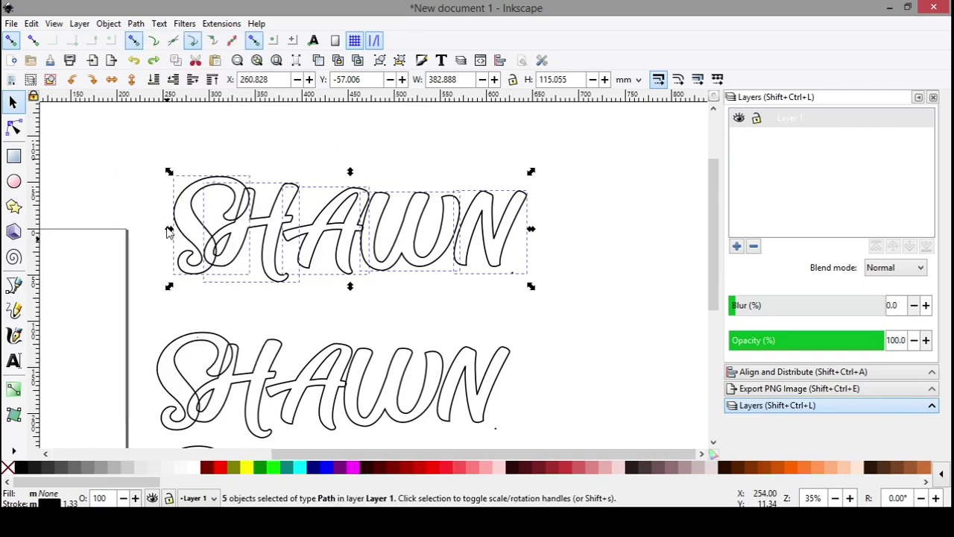
right_click(409, 224)
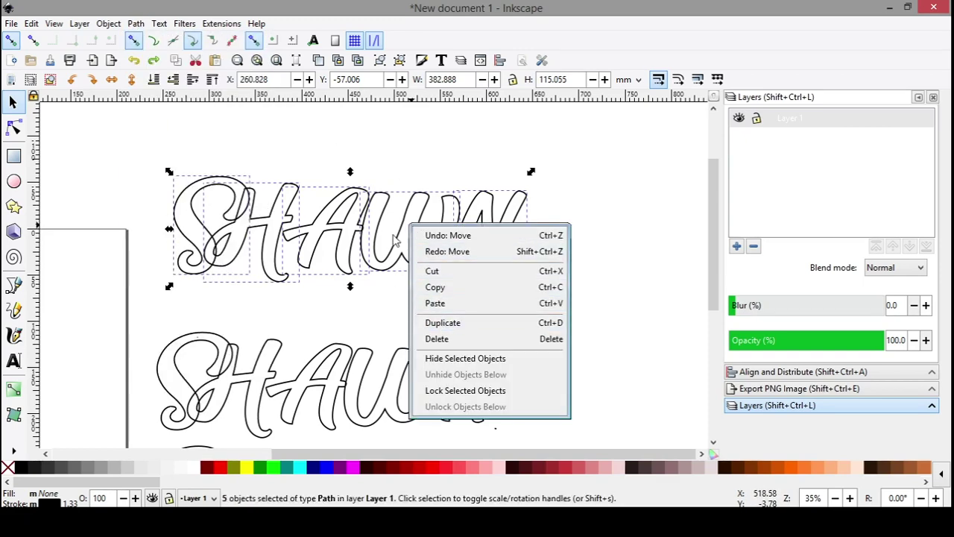
click(537, 201)
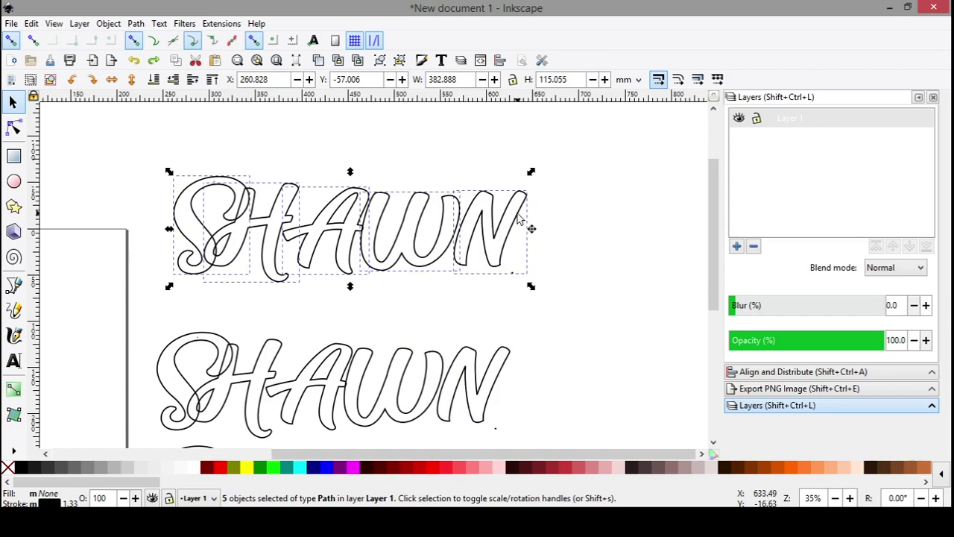
right_click(519, 219)
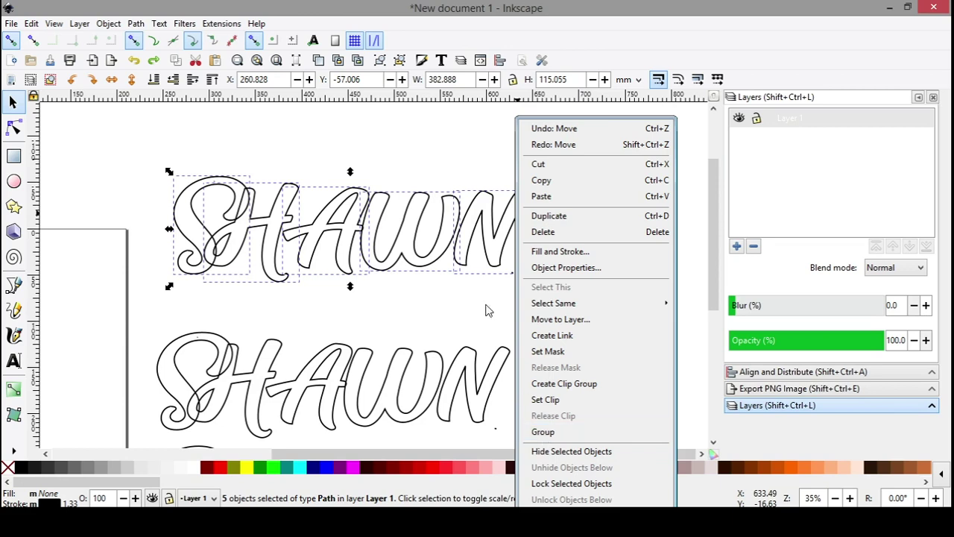
click(361, 149)
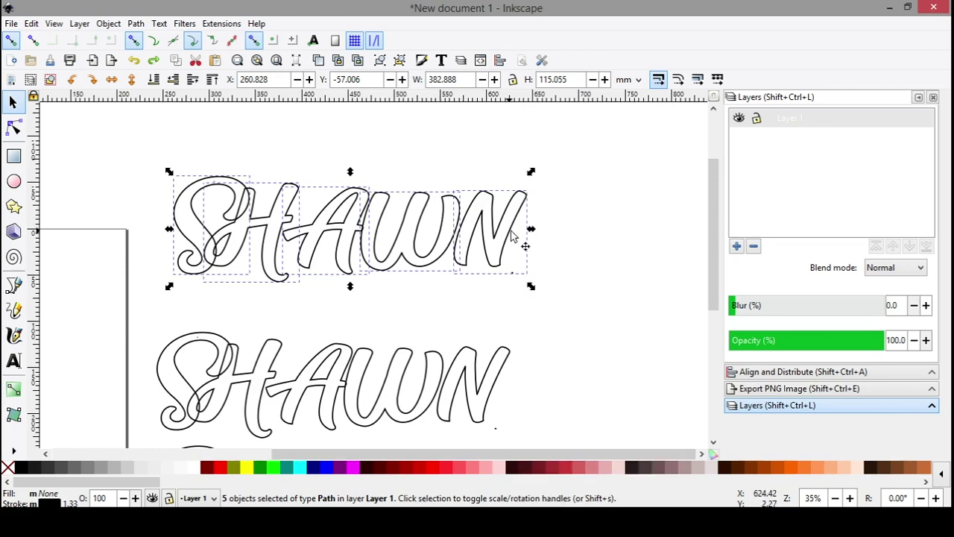
click(159, 23)
mouse_move(132, 26)
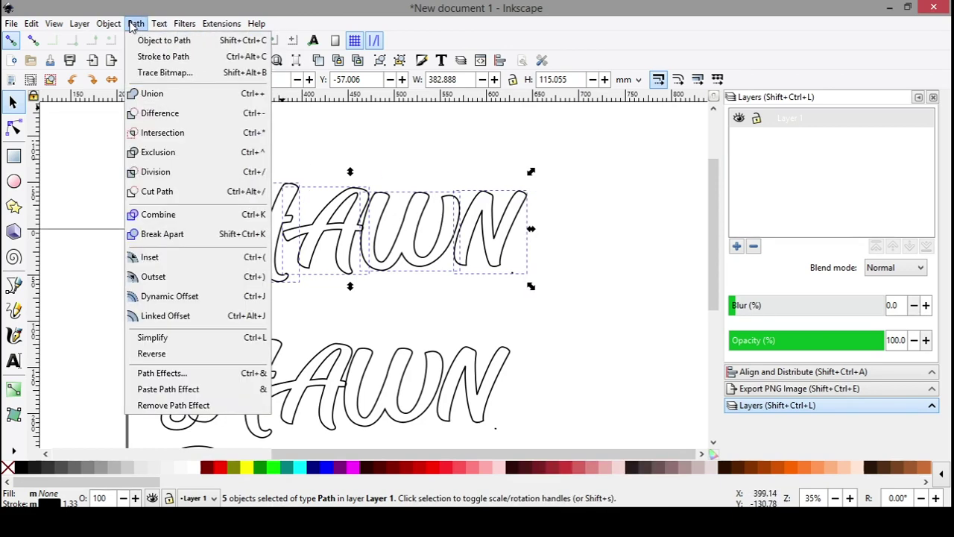
click(153, 95)
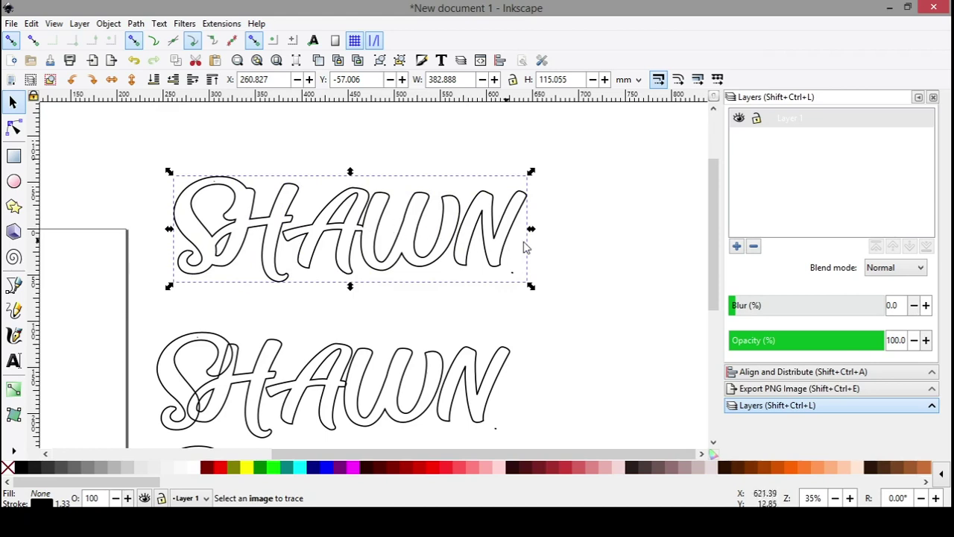
click(328, 236)
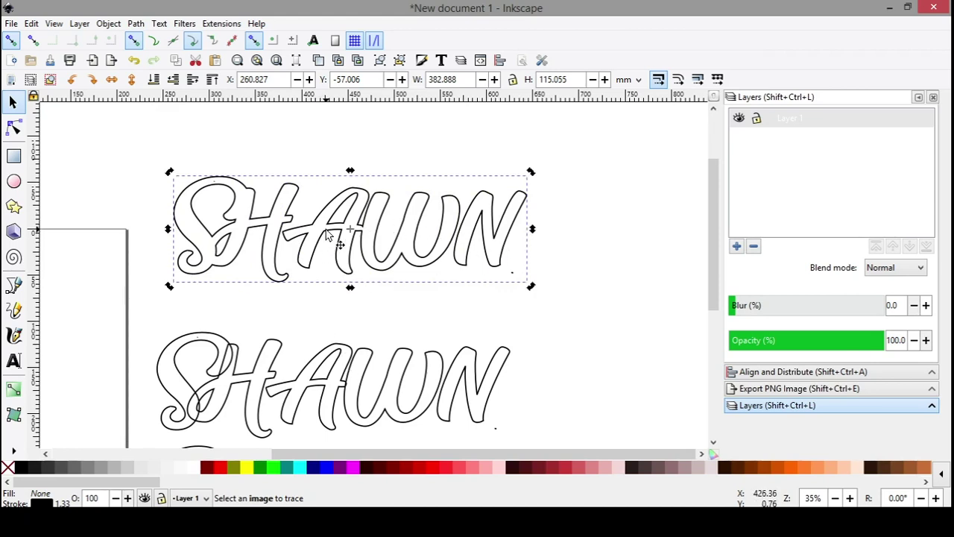
- Shift the joined S-and-H shape, turn snapping off, and test-move the H, cancelling with Esc
click(321, 164)
click(293, 221)
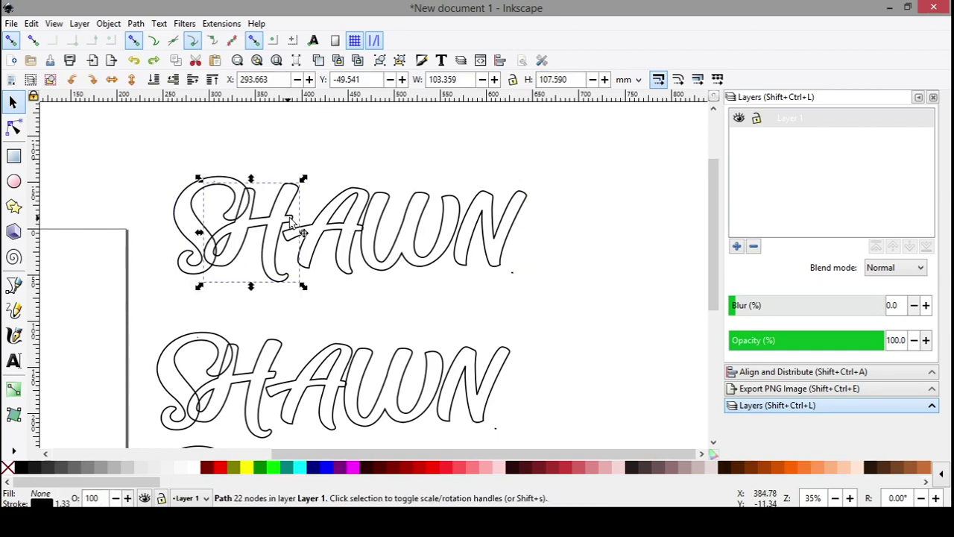
drag(301, 231, 290, 206)
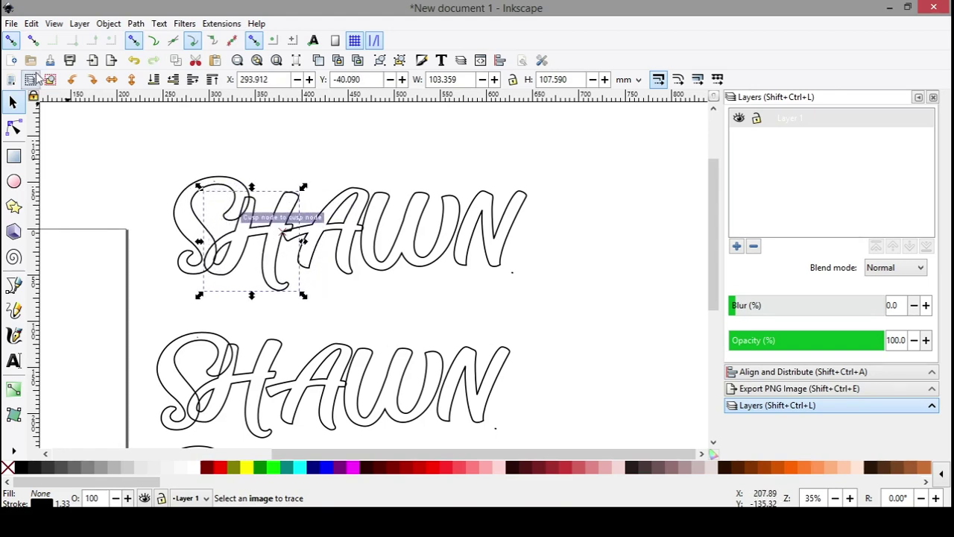
click(12, 42)
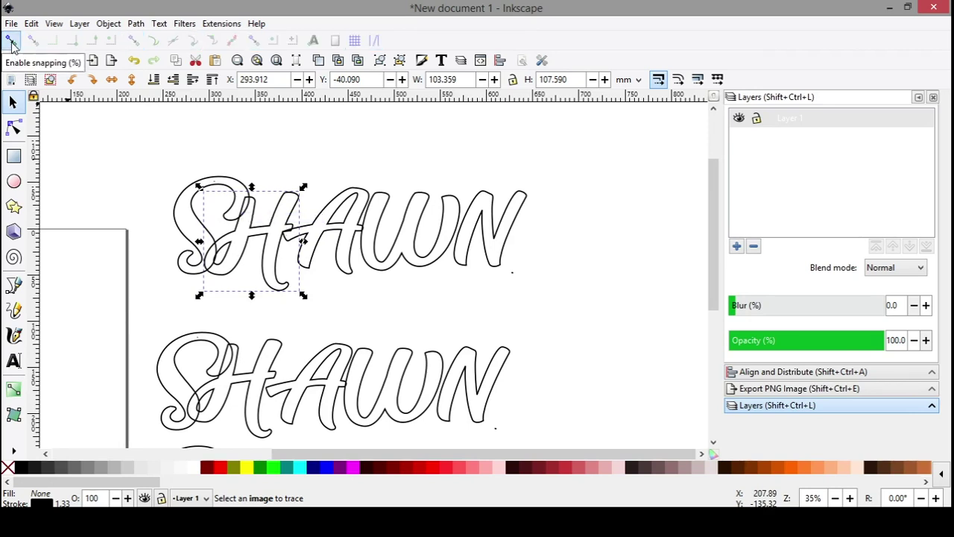
click(149, 192)
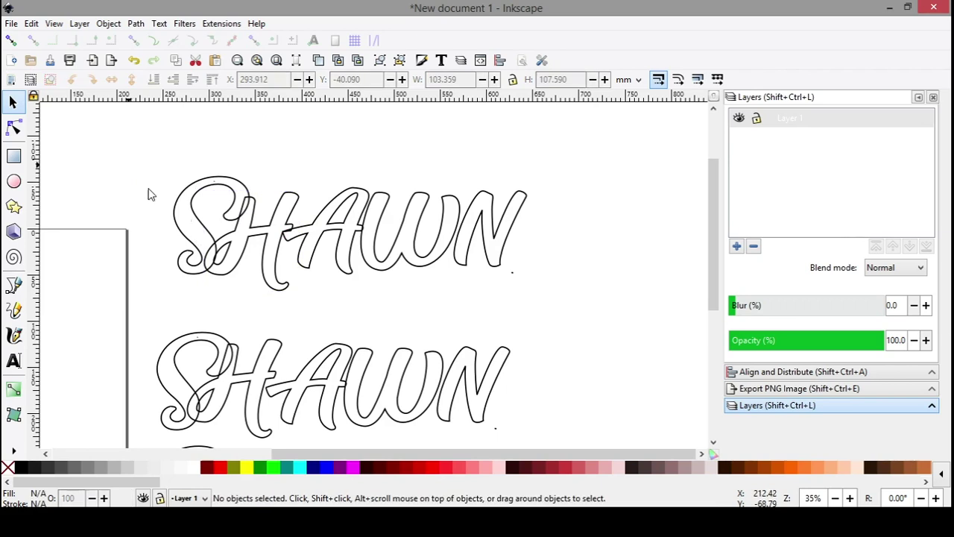
click(252, 225)
mouse_move(255, 230)
mouse_down()
mouse_move(276, 209)
mouse_move(251, 218)
mouse_move(280, 209)
mouse_move(258, 192)
mouse_move(267, 212)
mouse_move(258, 194)
mouse_move(192, 224)
mouse_move(275, 224)
mouse_move(231, 194)
mouse_move(249, 249)
mouse_move(269, 227)
mouse_up()
key(Escape)
- Shift the S slightly right toward the H and nudge the N slightly left
click(239, 215)
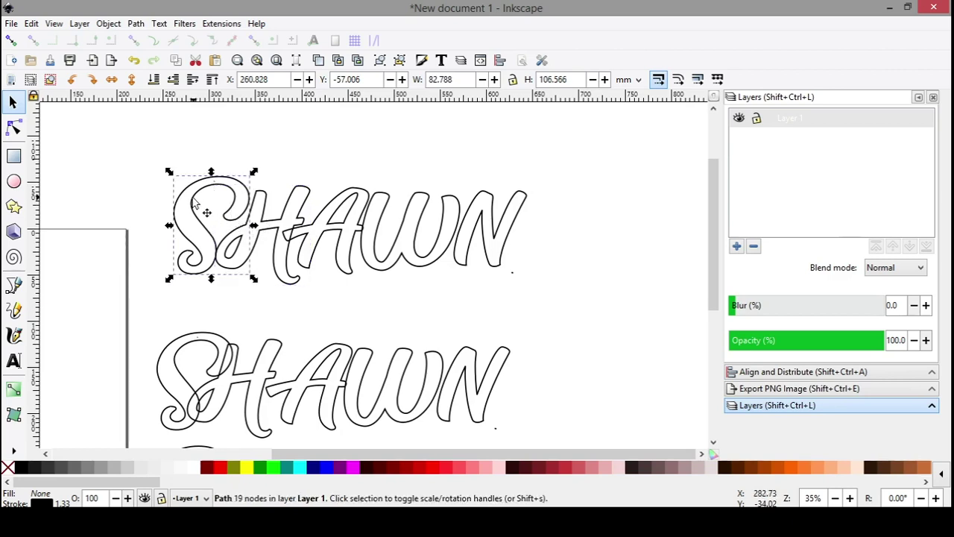
drag(194, 200, 202, 199)
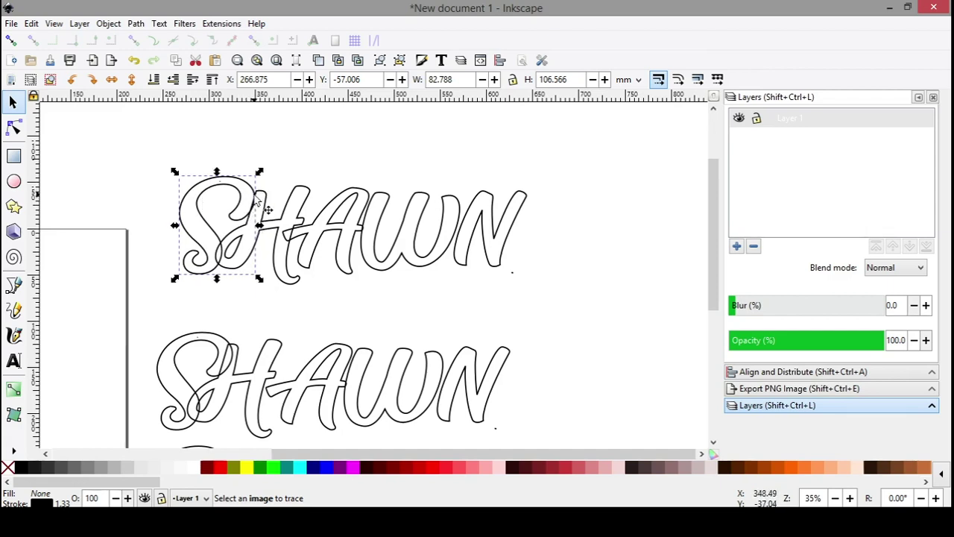
scroll(254, 210, up, 5)
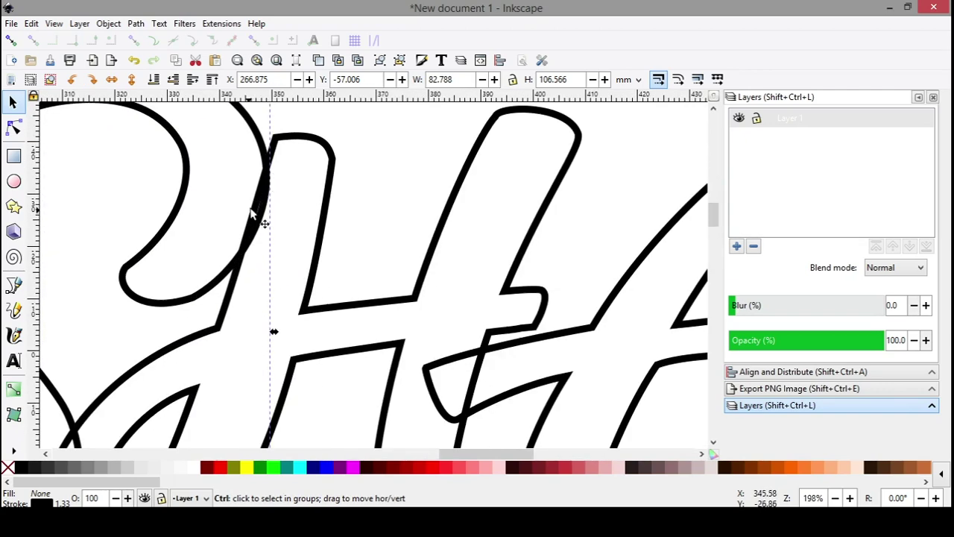
scroll(259, 210, down, 6)
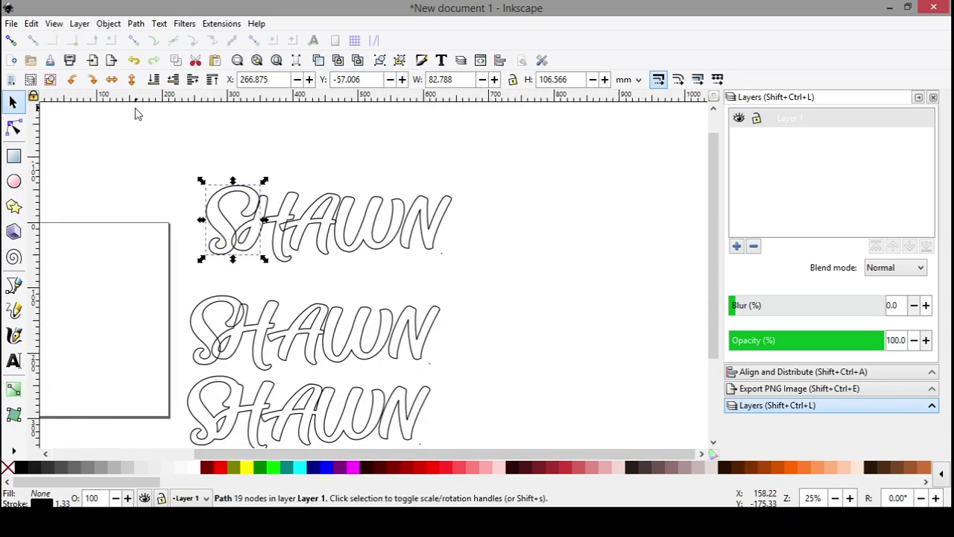
click(183, 168)
drag(199, 184, 473, 277)
click(485, 237)
click(439, 239)
drag(437, 237, 433, 237)
click(471, 296)
- Union all five top SHAWN letters into one path and move it slightly right
drag(195, 171, 470, 271)
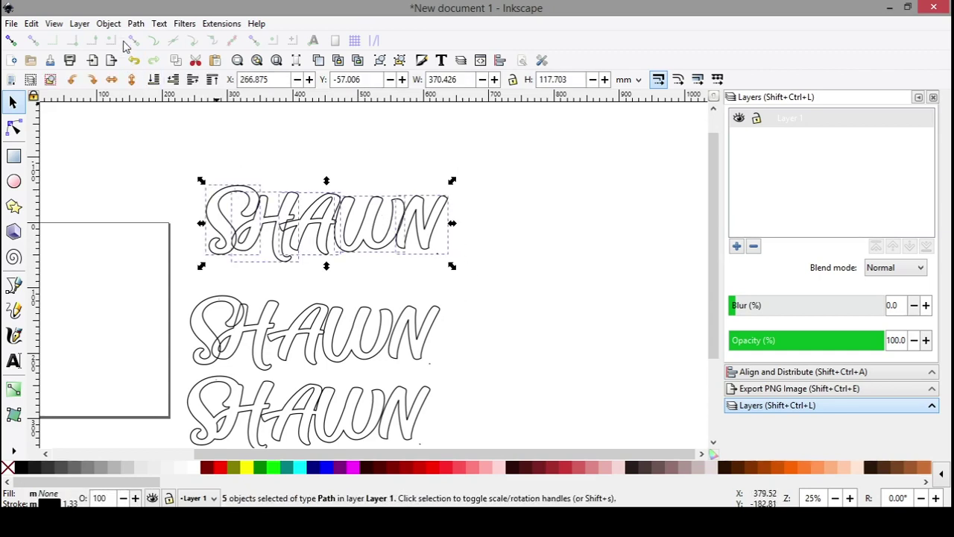
click(136, 23)
click(149, 94)
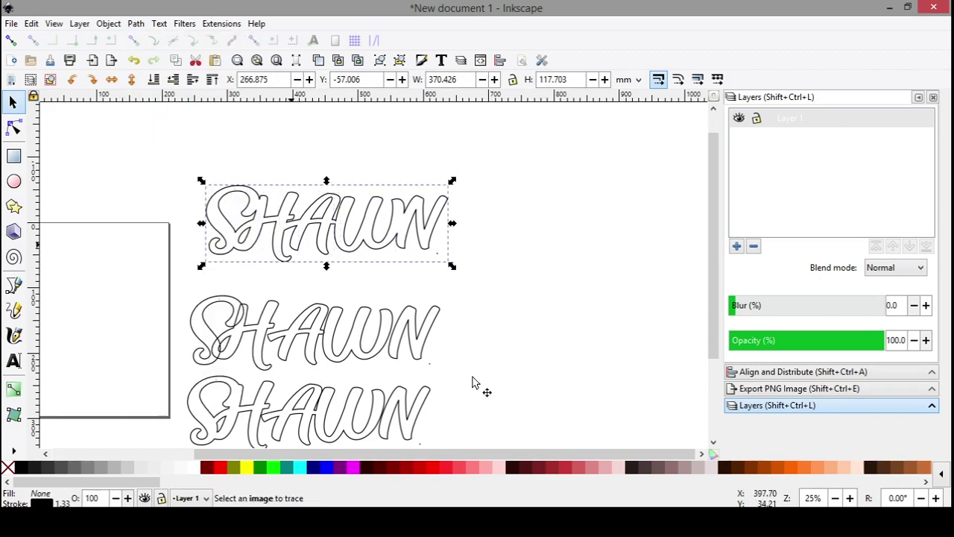
click(509, 281)
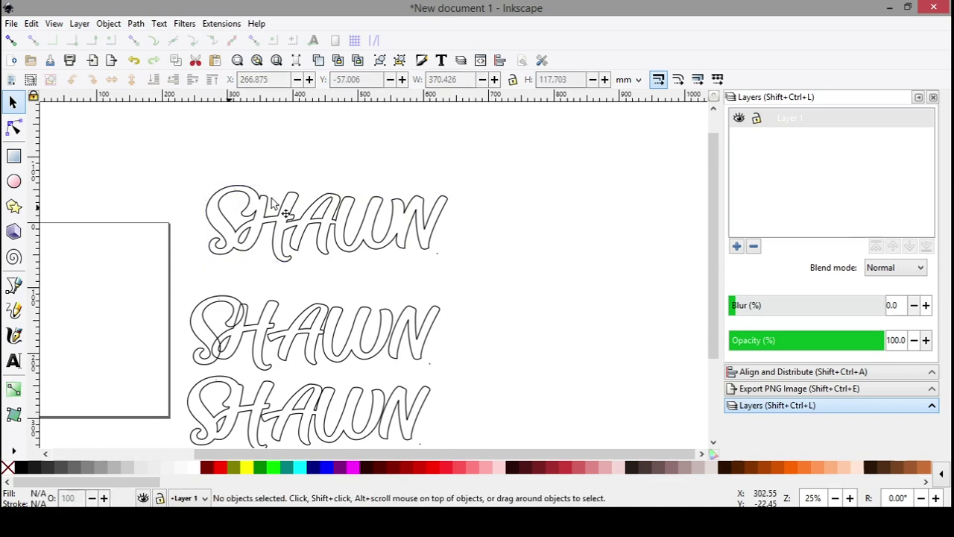
drag(179, 160, 473, 279)
mouse_move(423, 234)
mouse_down()
mouse_move(431, 247)
mouse_move(324, 251)
mouse_move(439, 232)
mouse_up()
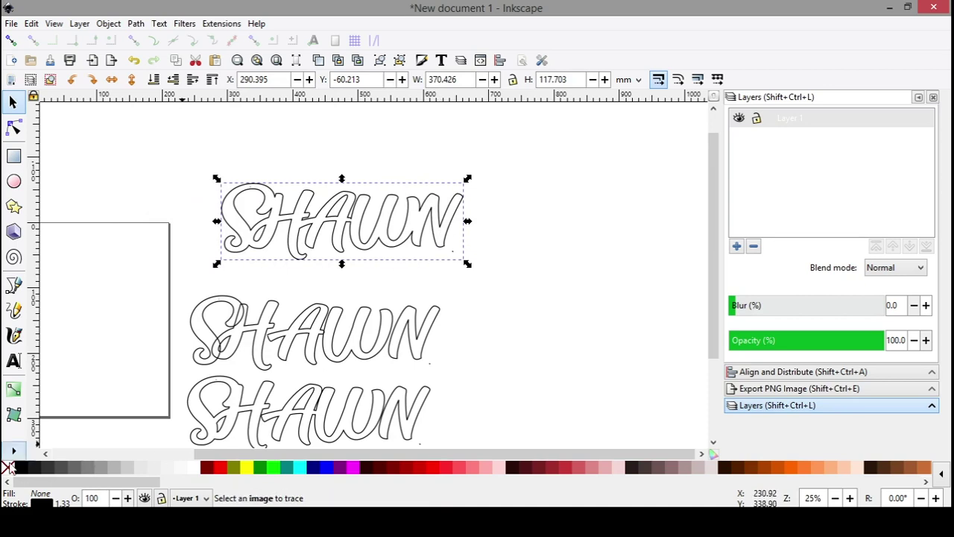
- Try a dark grey fill and a 10 mm stroke, then remove the stroke
right_click(52, 469)
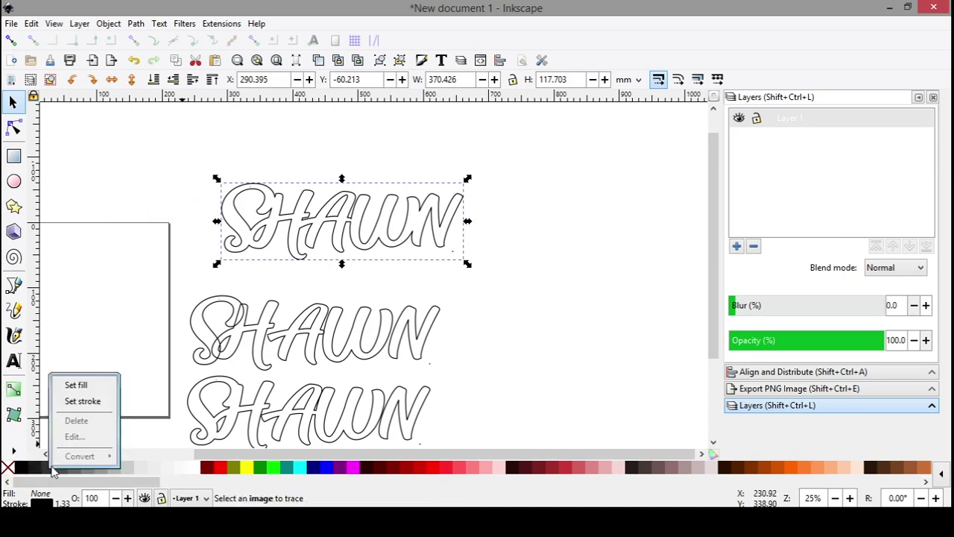
click(73, 388)
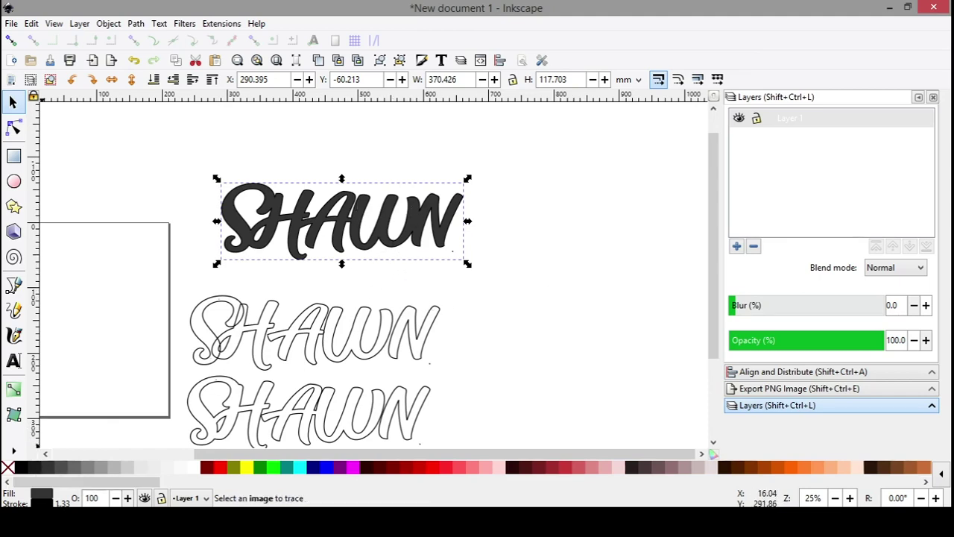
right_click(63, 503)
click(84, 305)
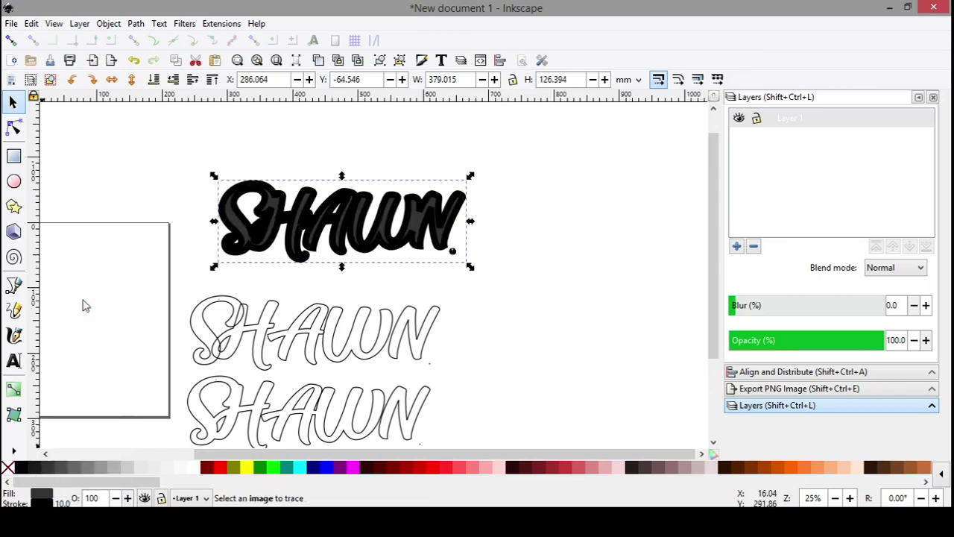
right_click(63, 503)
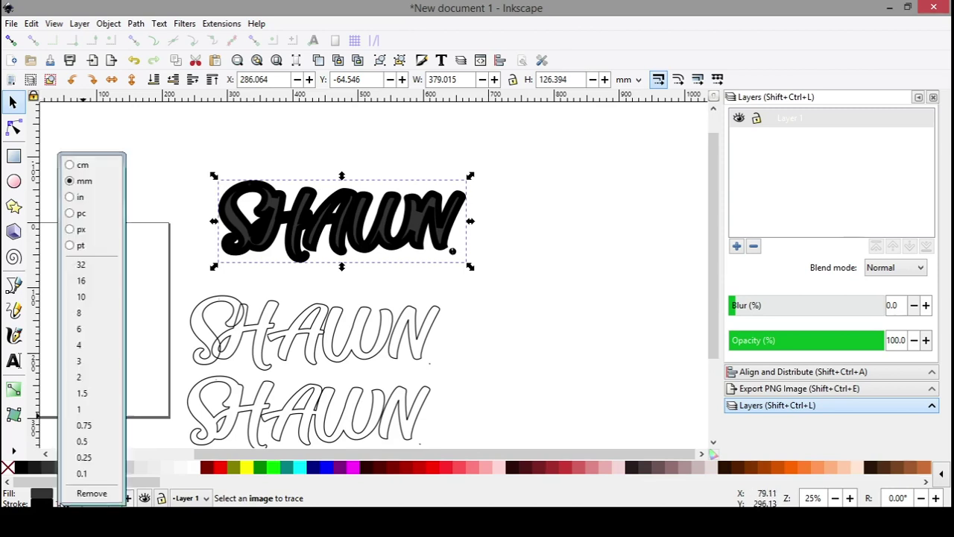
click(90, 494)
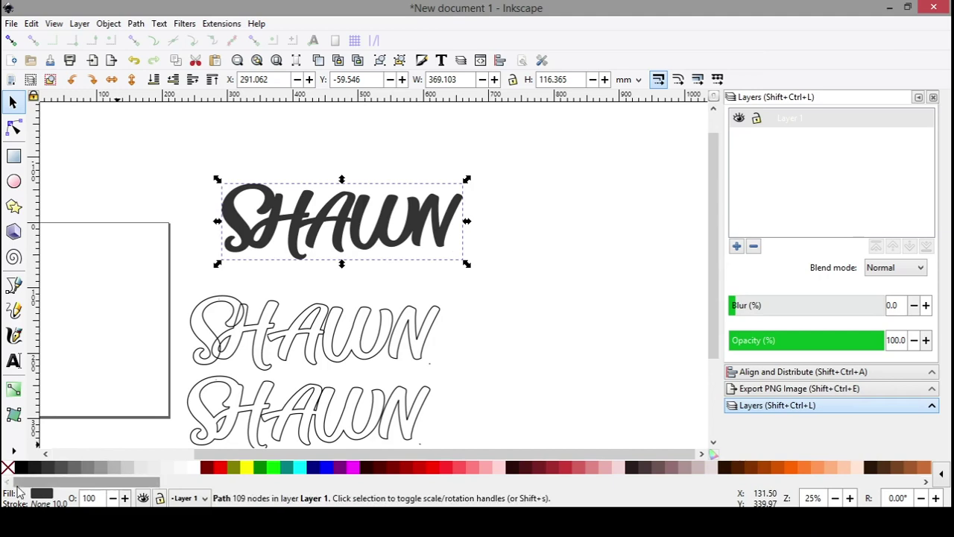
- Give the welded SHAWN a black stroke, no fill and a 1 mm stroke width
right_click(20, 468)
click(50, 402)
right_click(7, 468)
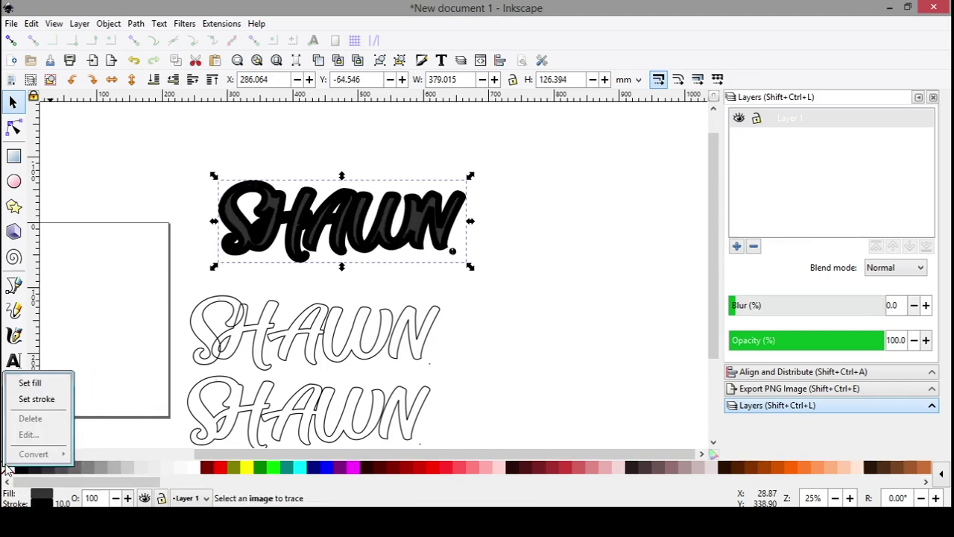
click(32, 383)
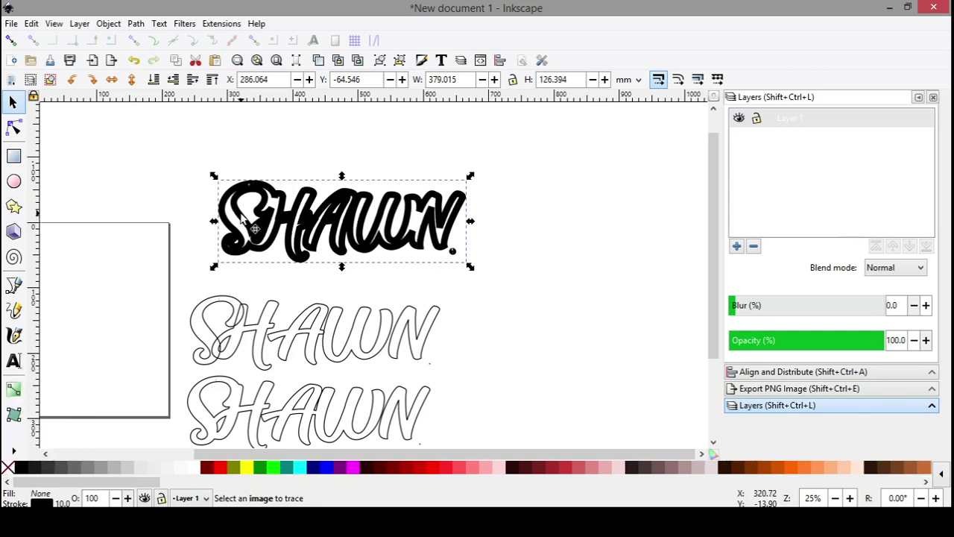
right_click(59, 503)
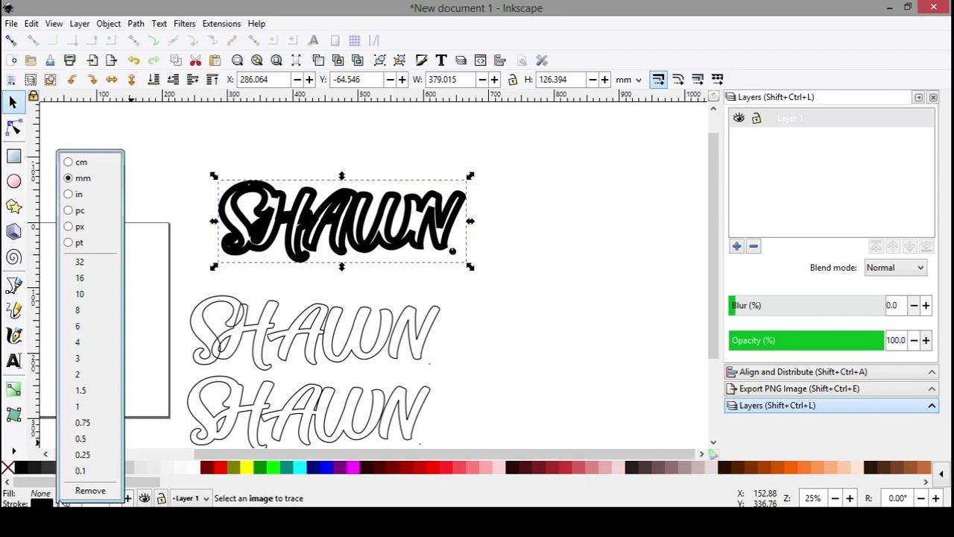
click(87, 409)
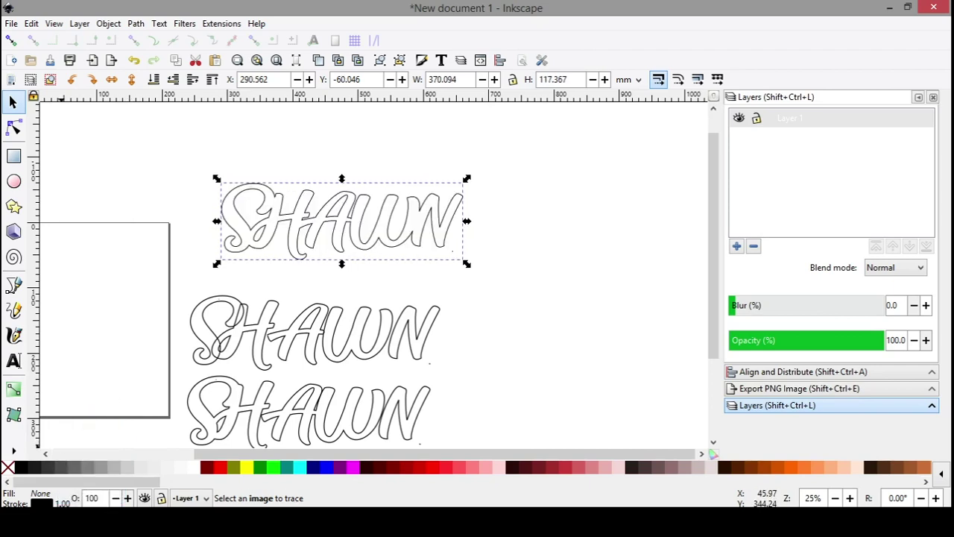
- Switch stroke width units to px and set the SHAWN outline stroke to 1 px
right_click(63, 503)
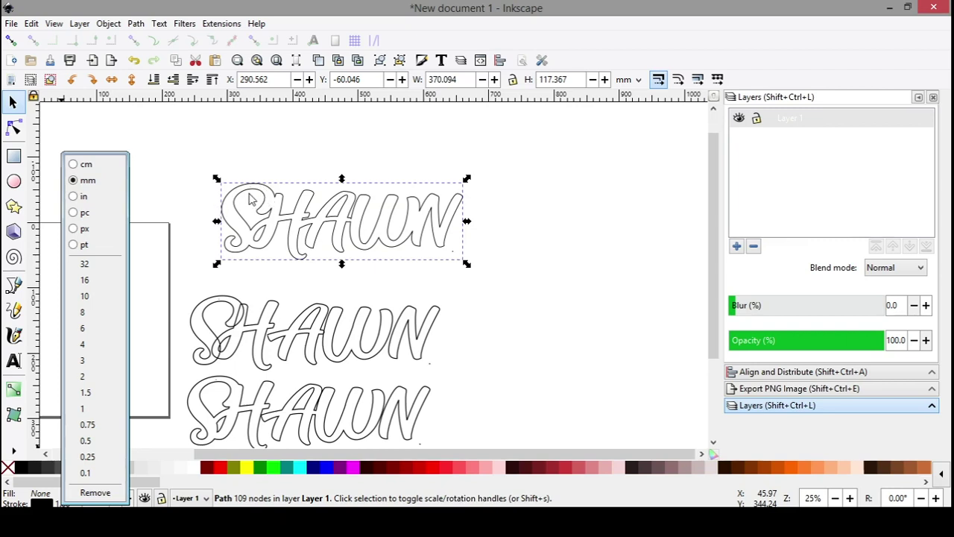
click(72, 236)
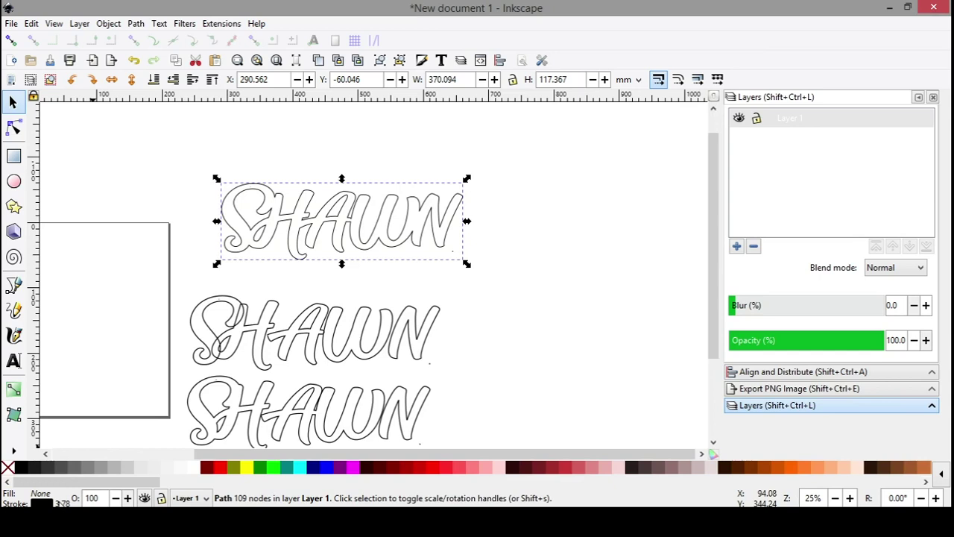
right_click(62, 503)
click(78, 408)
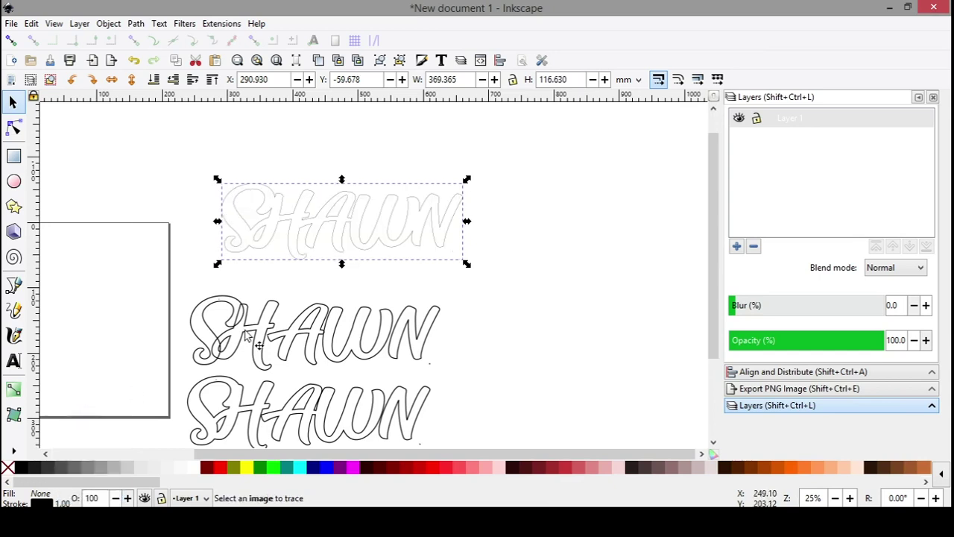
click(195, 194)
drag(217, 183, 512, 273)
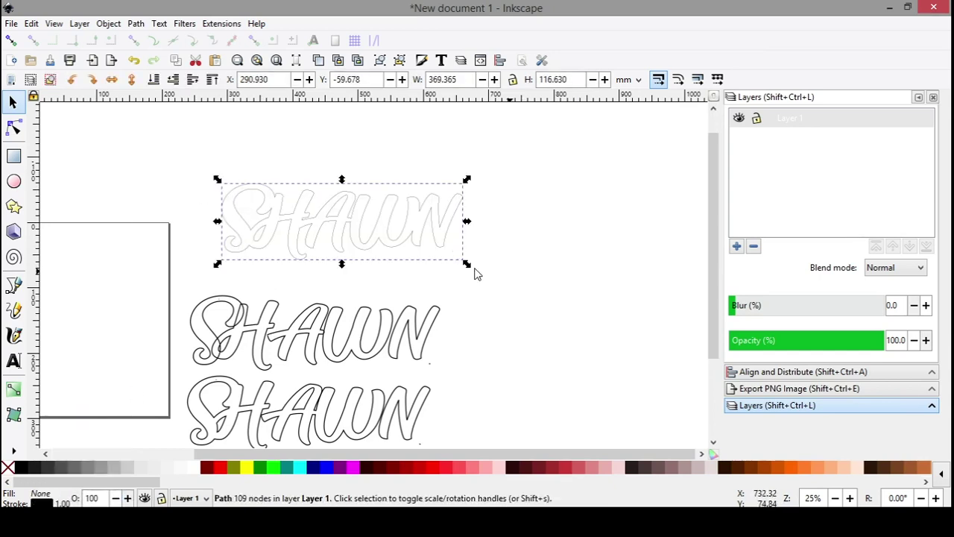
ctrl+scroll(419, 266, up, 6)
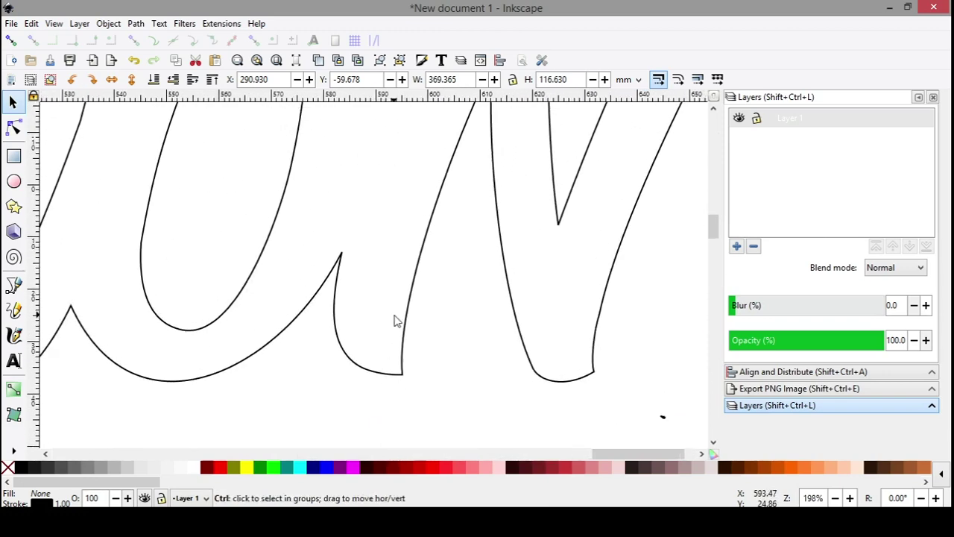
ctrl+scroll(395, 321, down, 4)
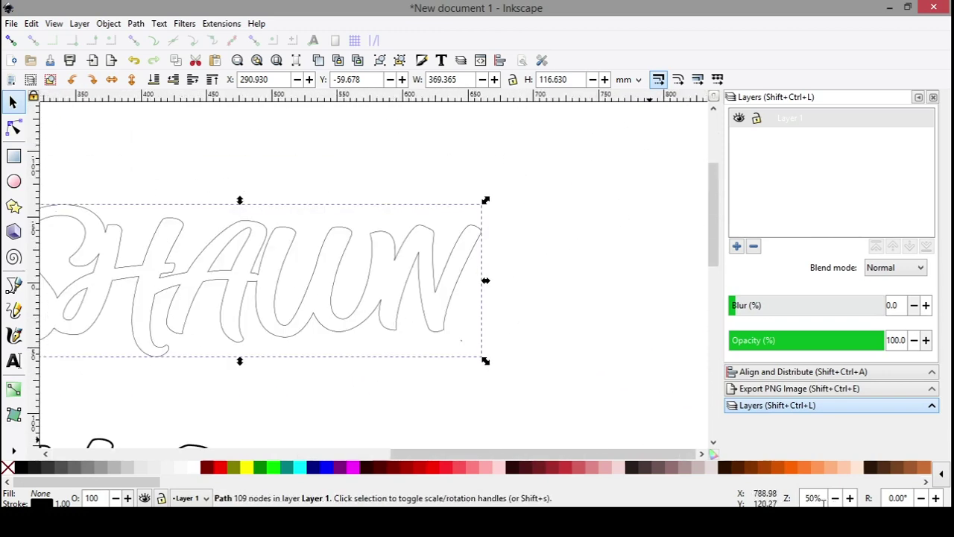
click(850, 498)
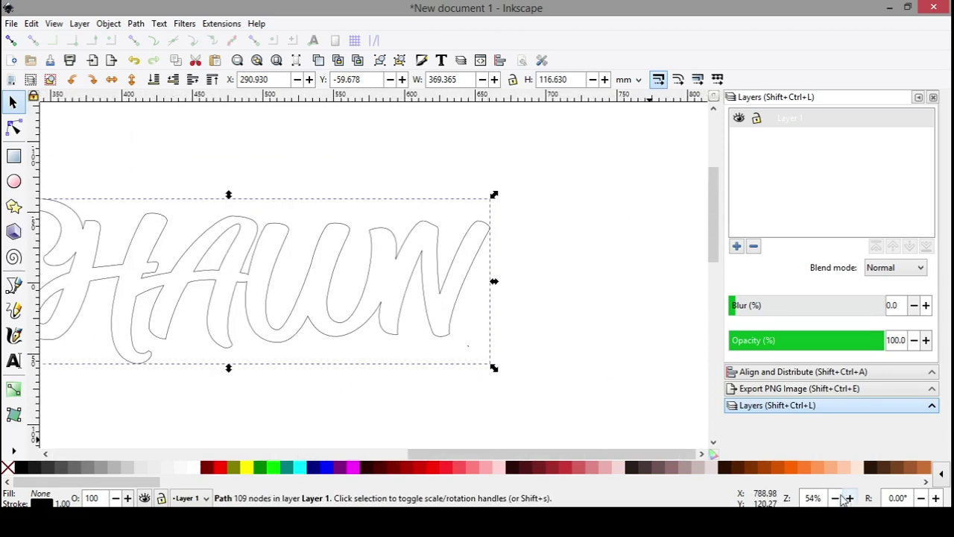
drag(299, 350, 450, 353)
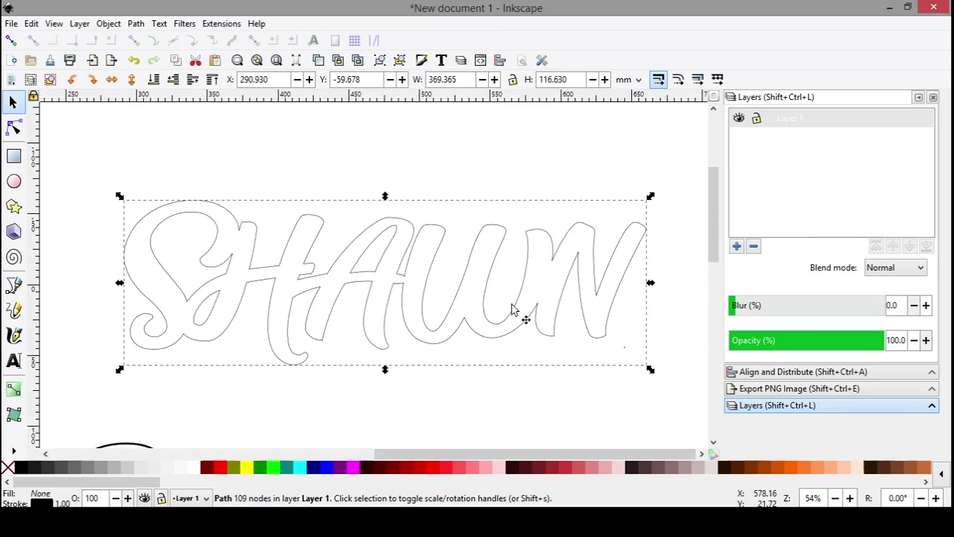